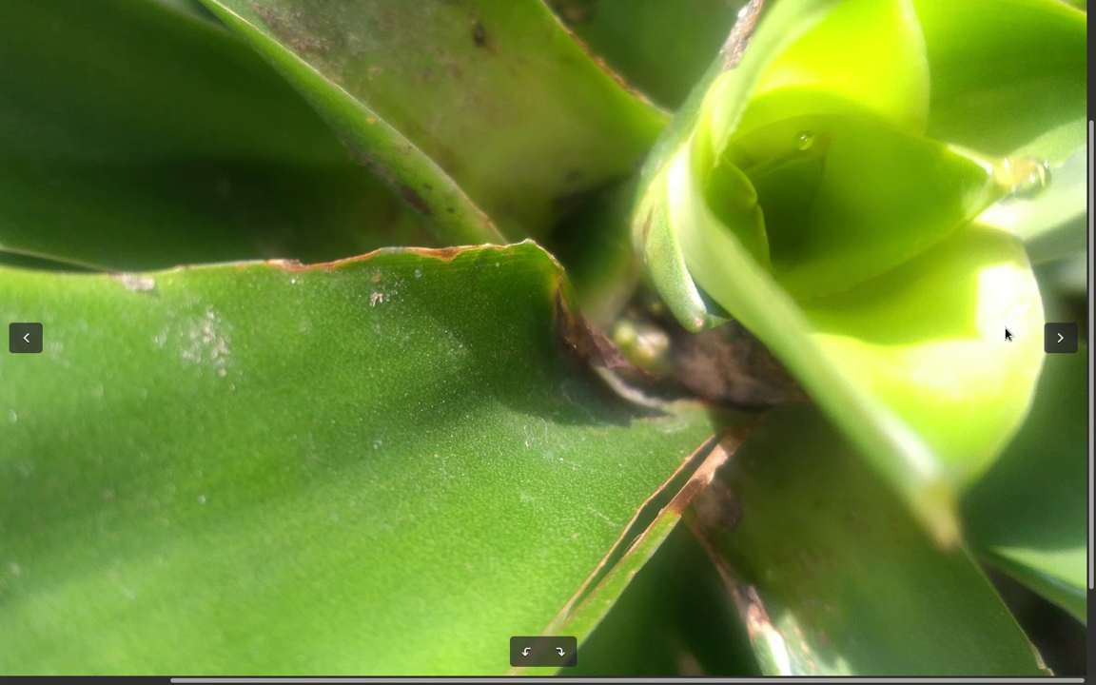
# Browse through the next full-screen plant photos up to the wider view of the central shoot and surrounding leaves.
pyautogui.click(1058, 340)
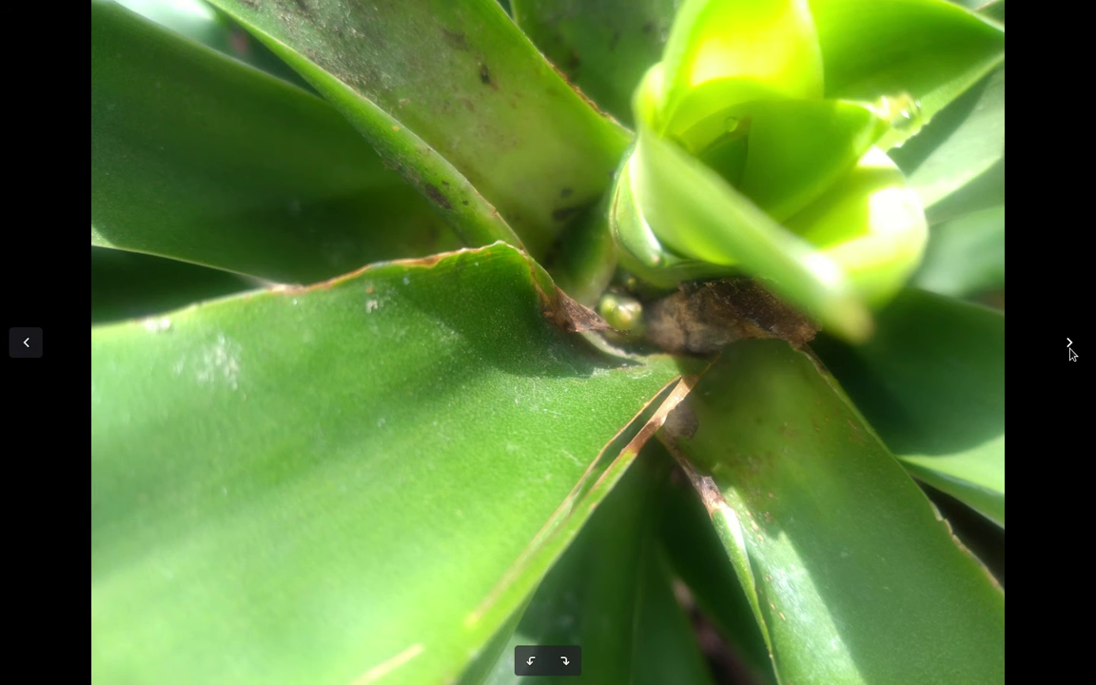
pyautogui.click(1069, 344)
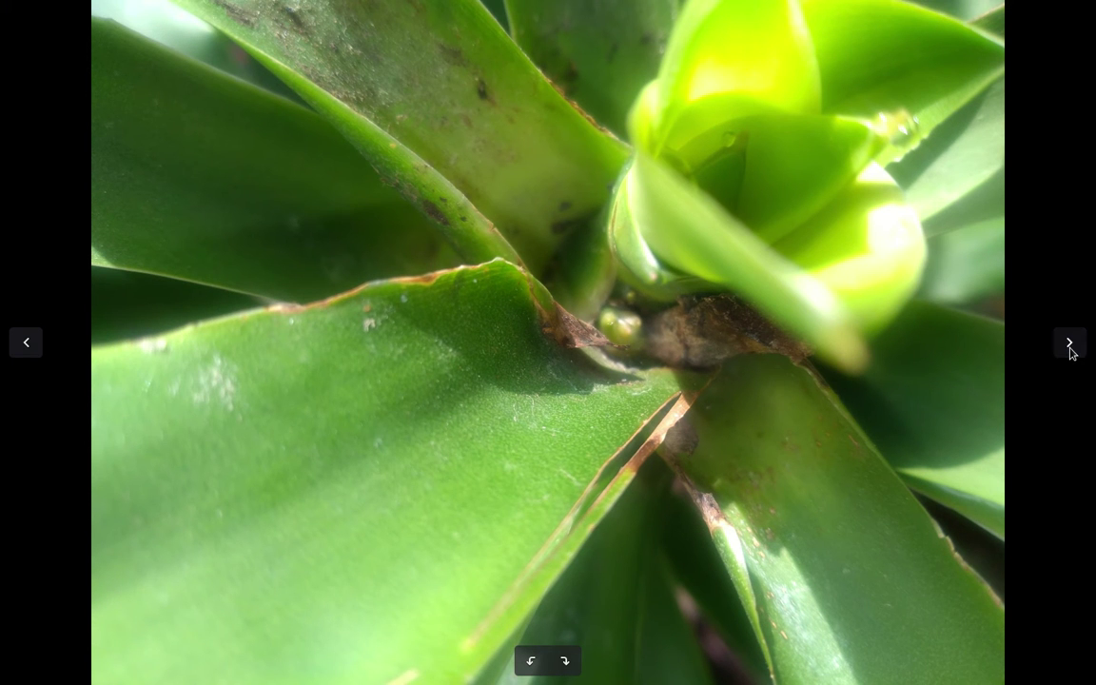
pyautogui.click(1069, 346)
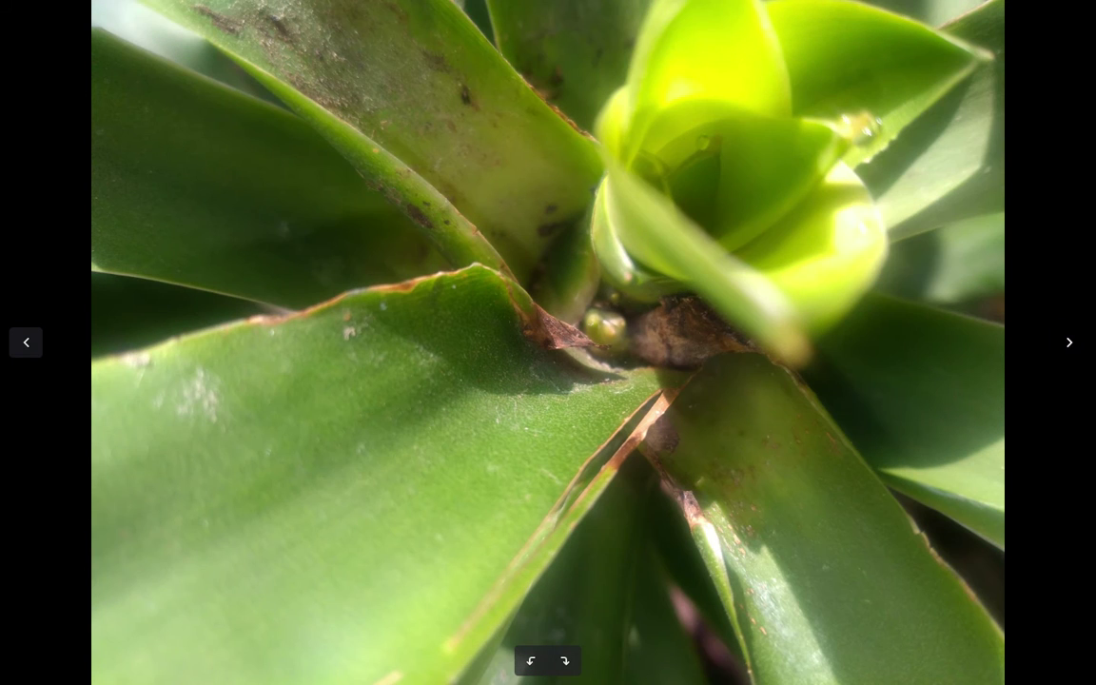
pyautogui.click(1070, 342)
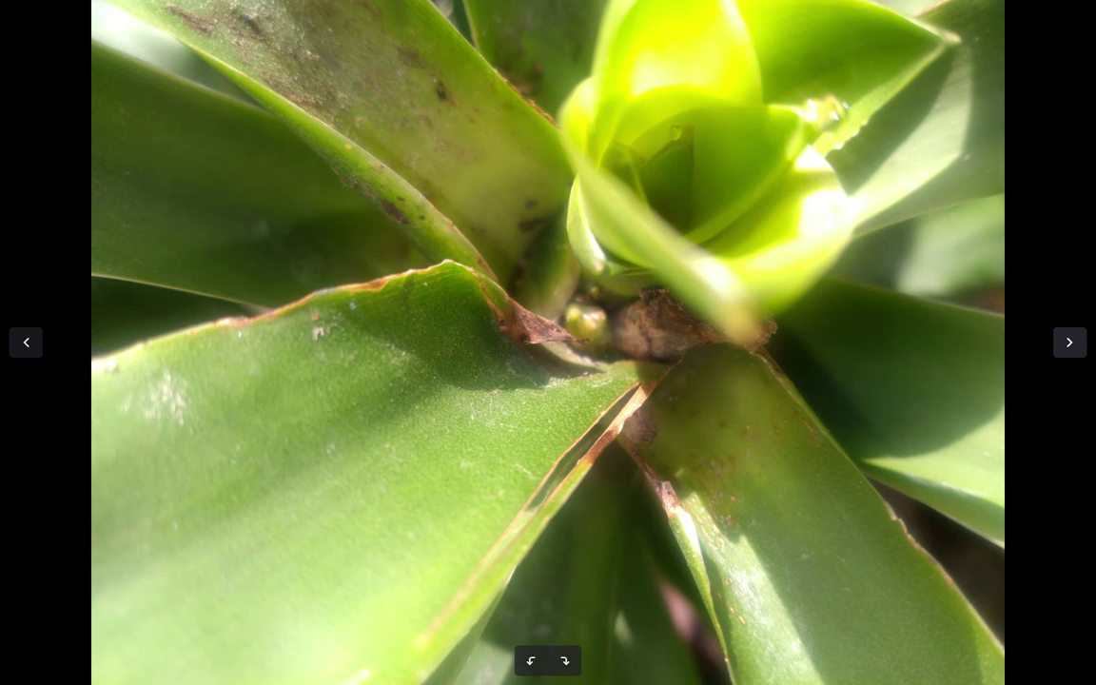
pyautogui.press('Right')
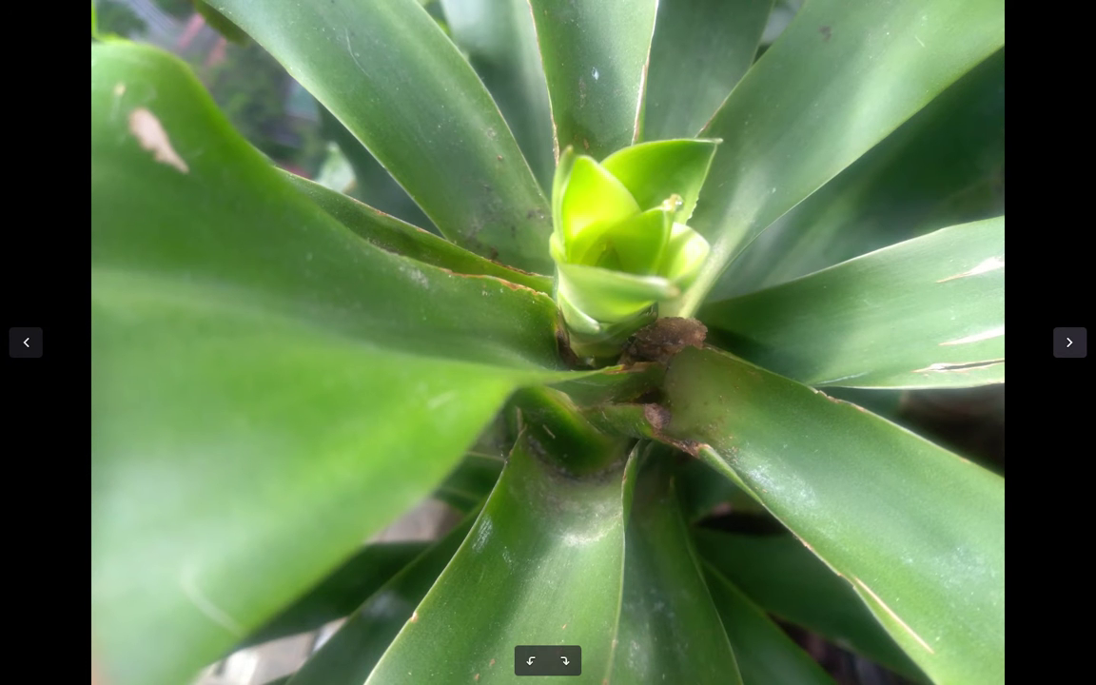
# Examine the base of the plant's central shoot at high magnification and close the photo viewer.
pyautogui.scroll(1, 507, 332)
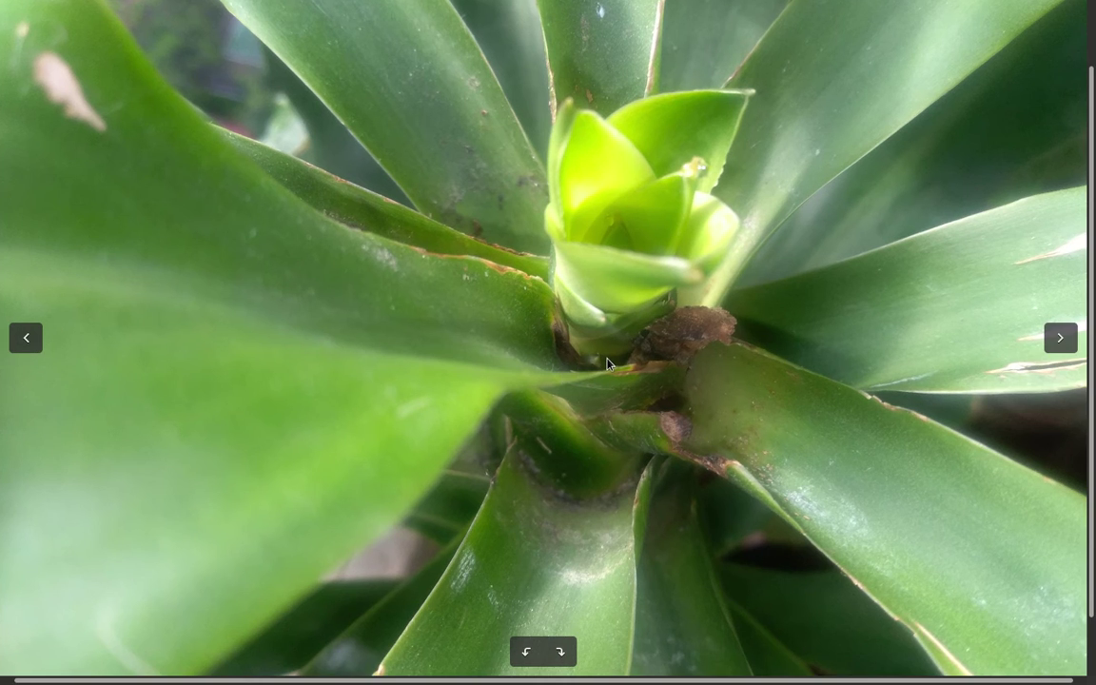
pyautogui.scroll(3, 607, 363)
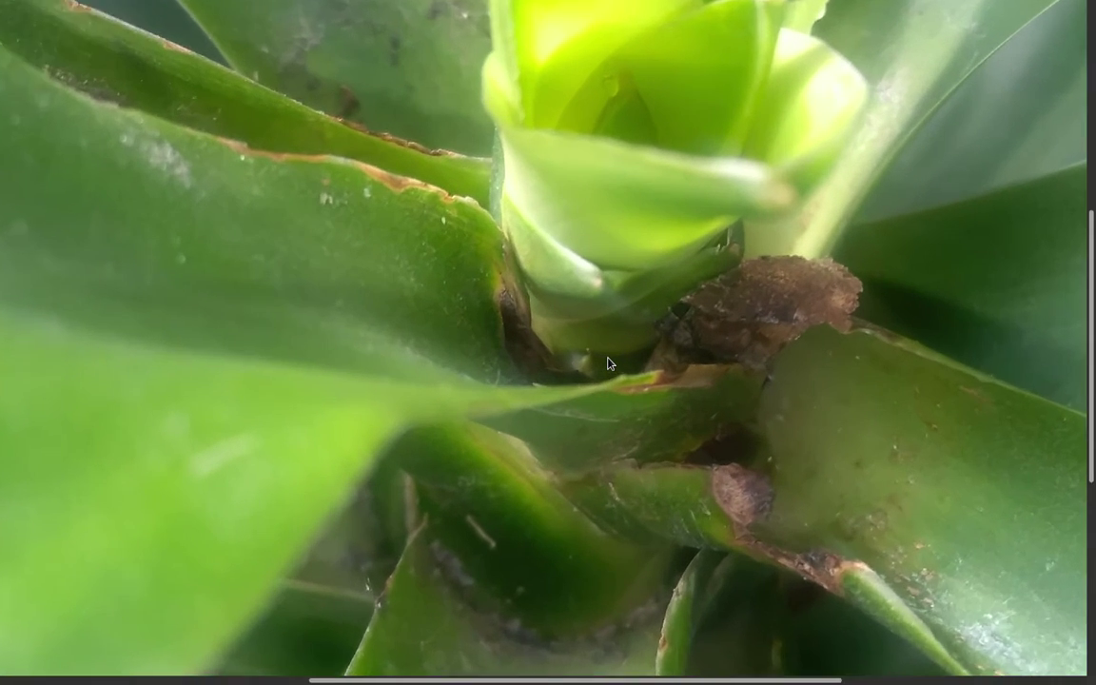
pyautogui.scroll(4, 607, 363)
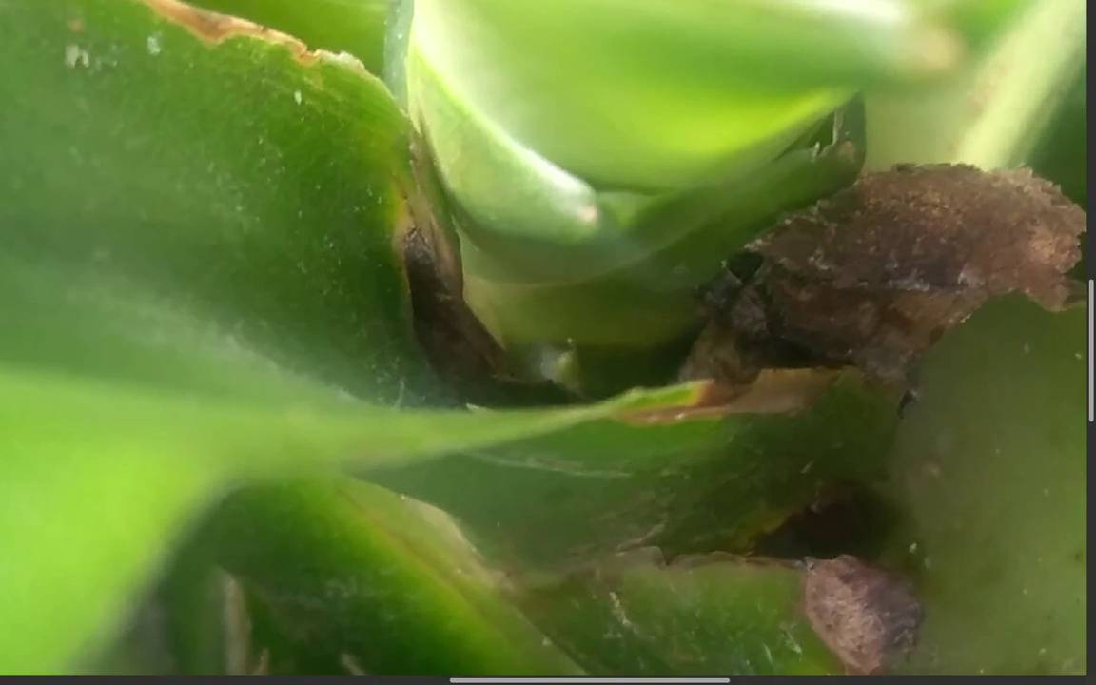
pyautogui.scroll(4, 607, 362)
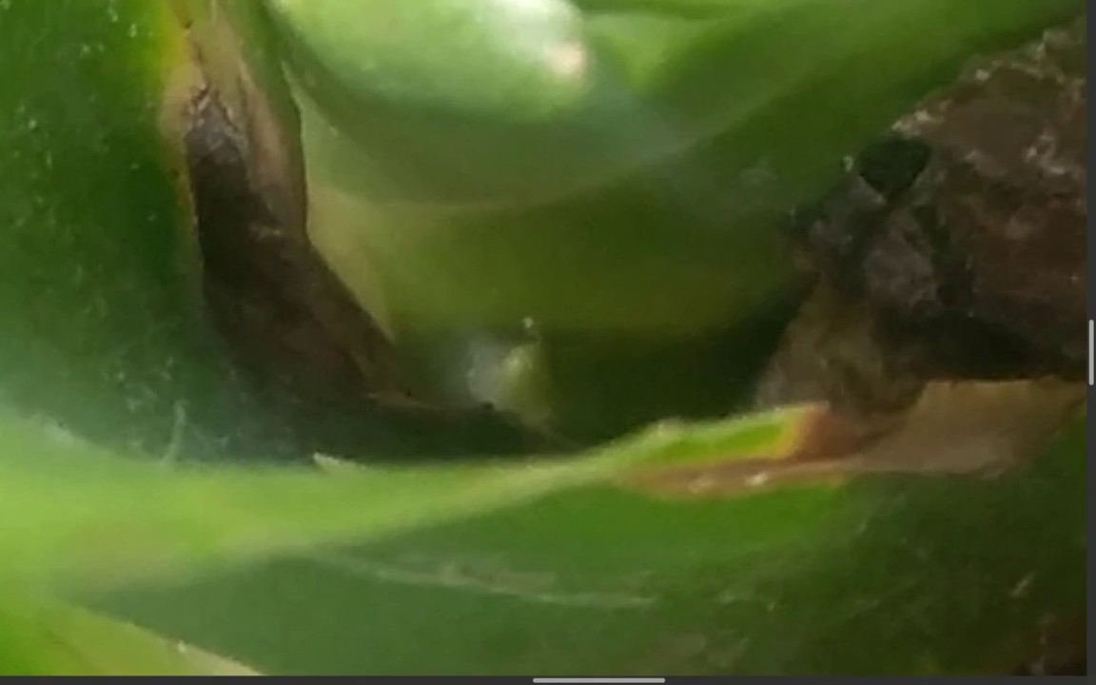
pyautogui.scroll(4, 607, 362)
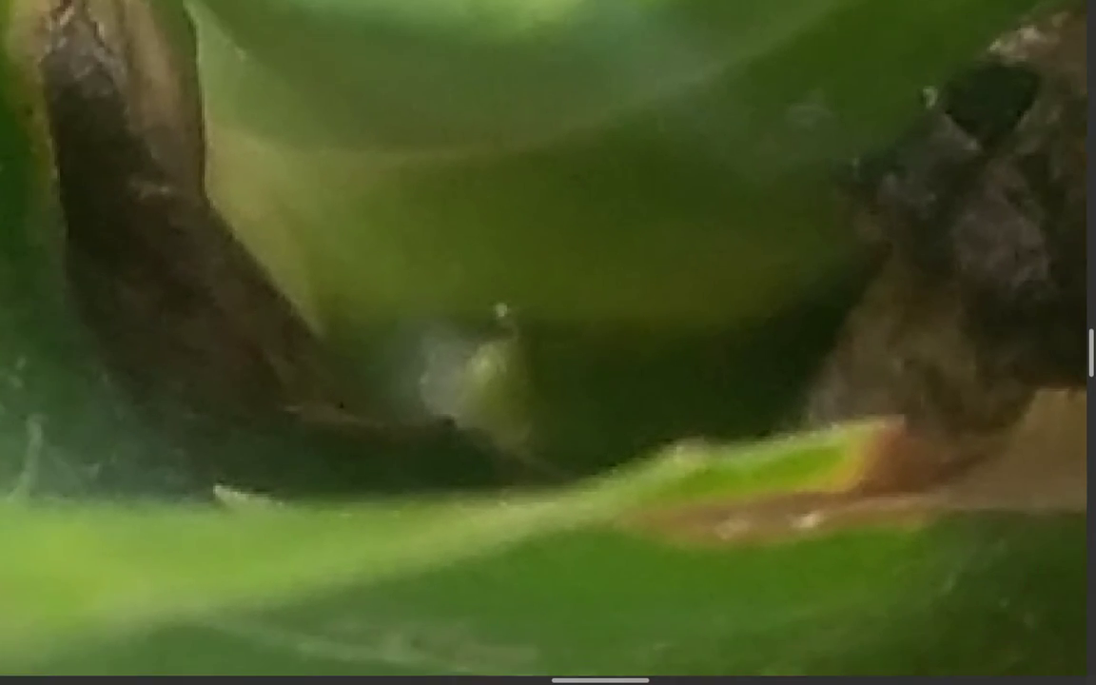
pyautogui.scroll(-8, 607, 363)
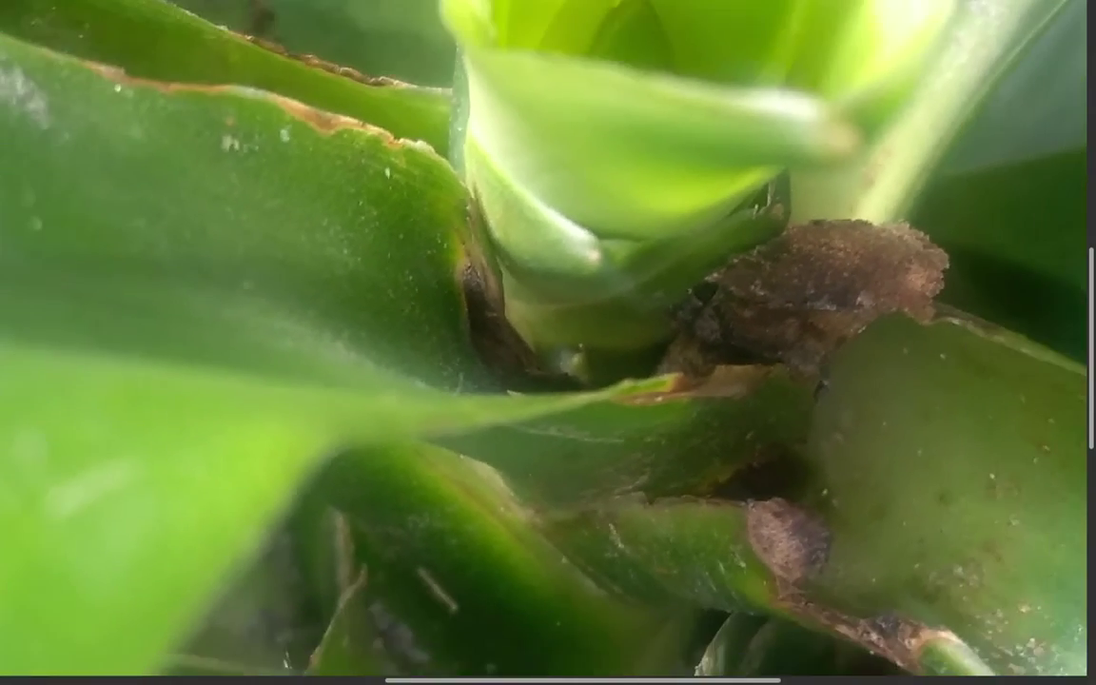
pyautogui.scroll(-8, 606, 363)
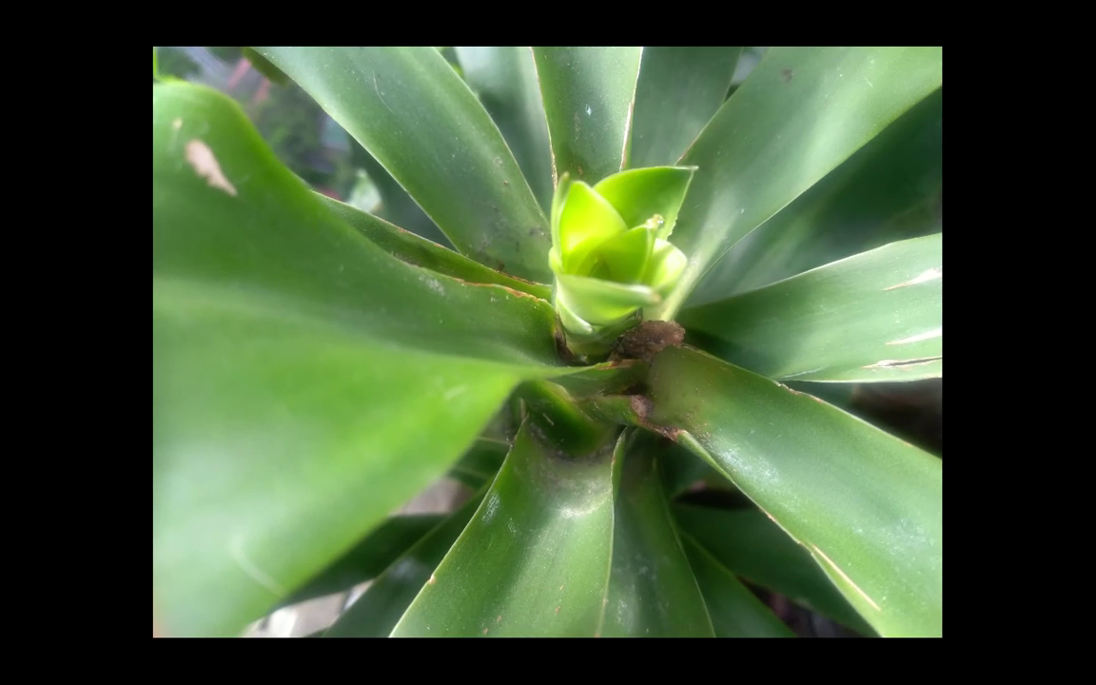
pyautogui.scroll(-2, 720, 321)
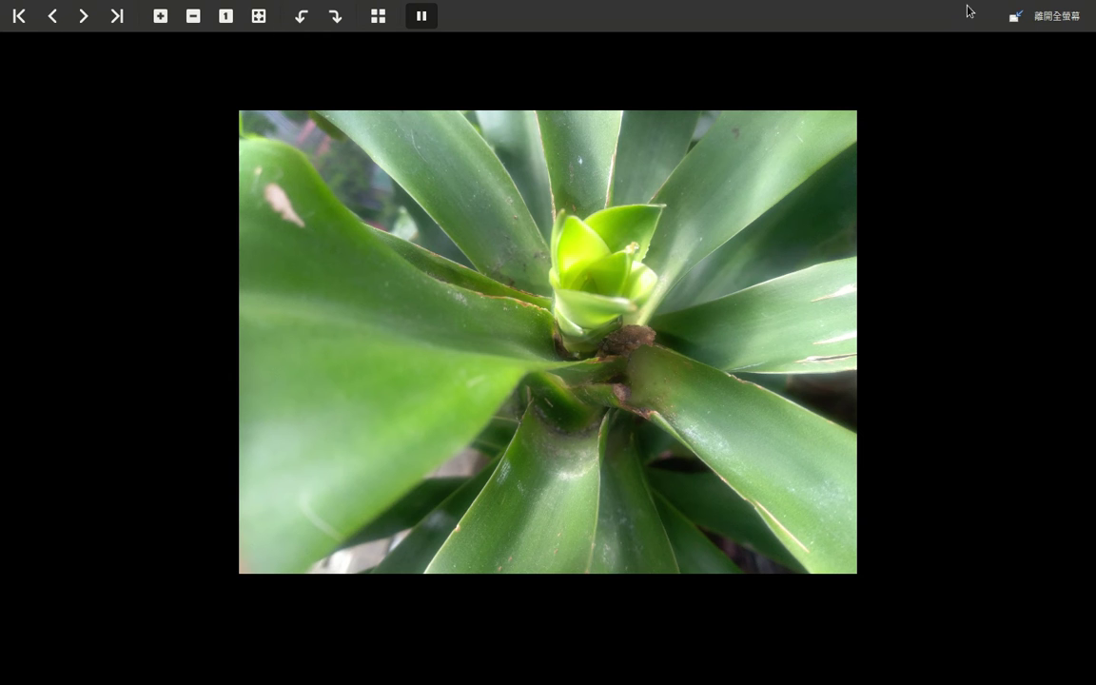
pyautogui.click(1067, 20)
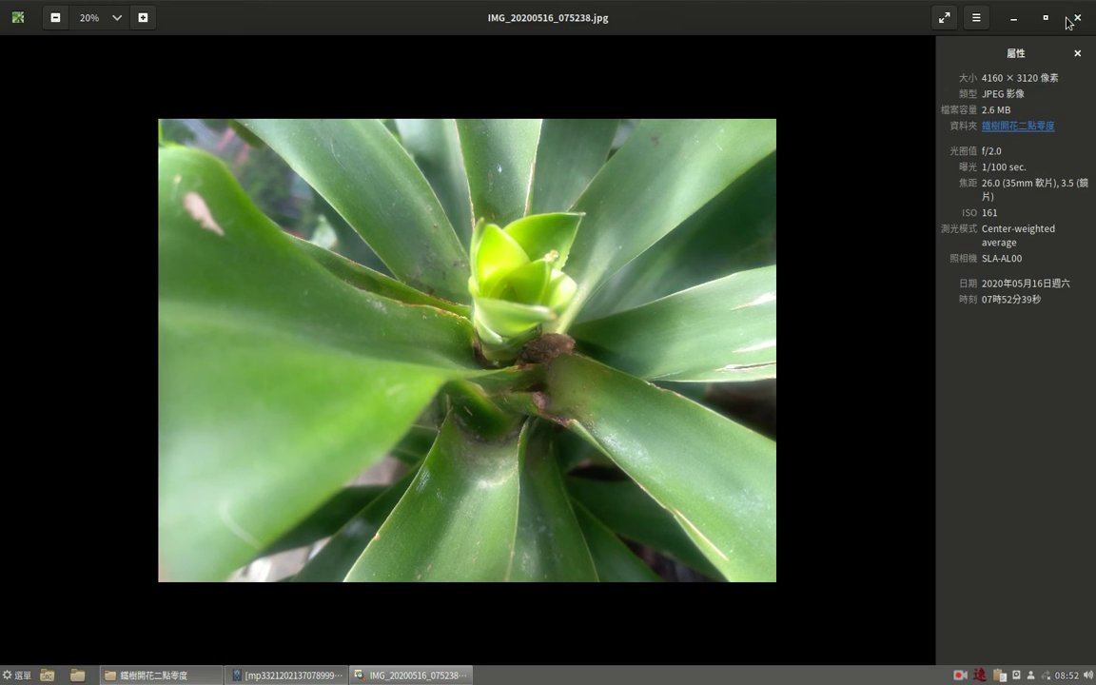
pyautogui.click(1078, 18)
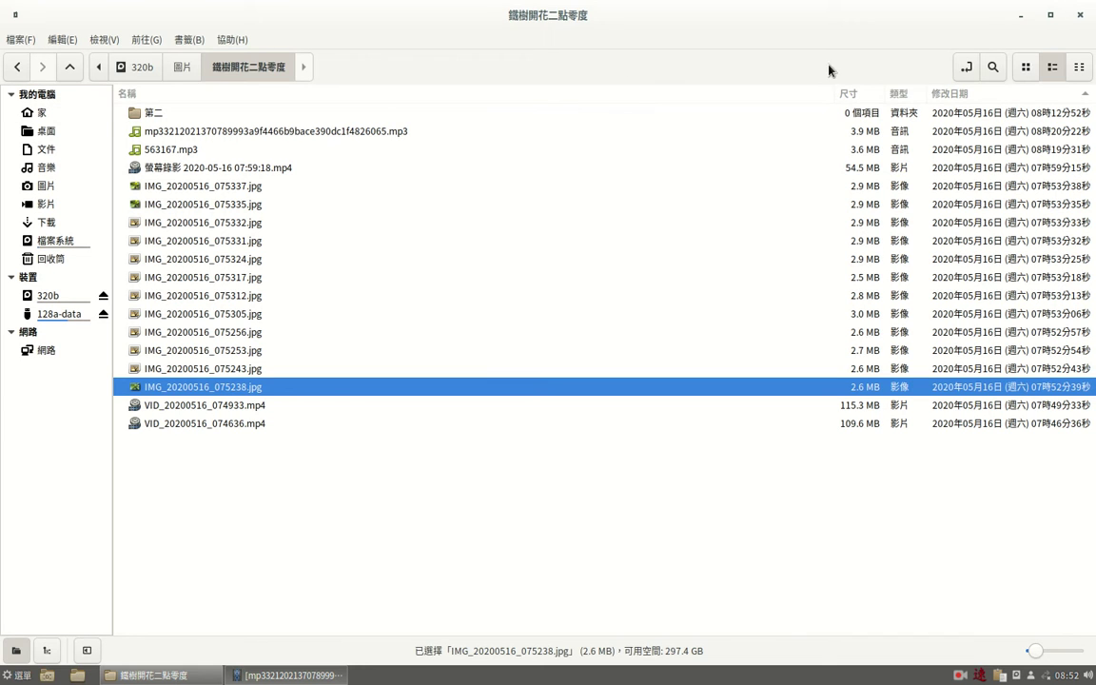
# Check the contents of the 第二 folder and return to the 鐵樹開花二點零度 folder.
pyautogui.click(159, 116)
pyautogui.doubleClick(159, 116)
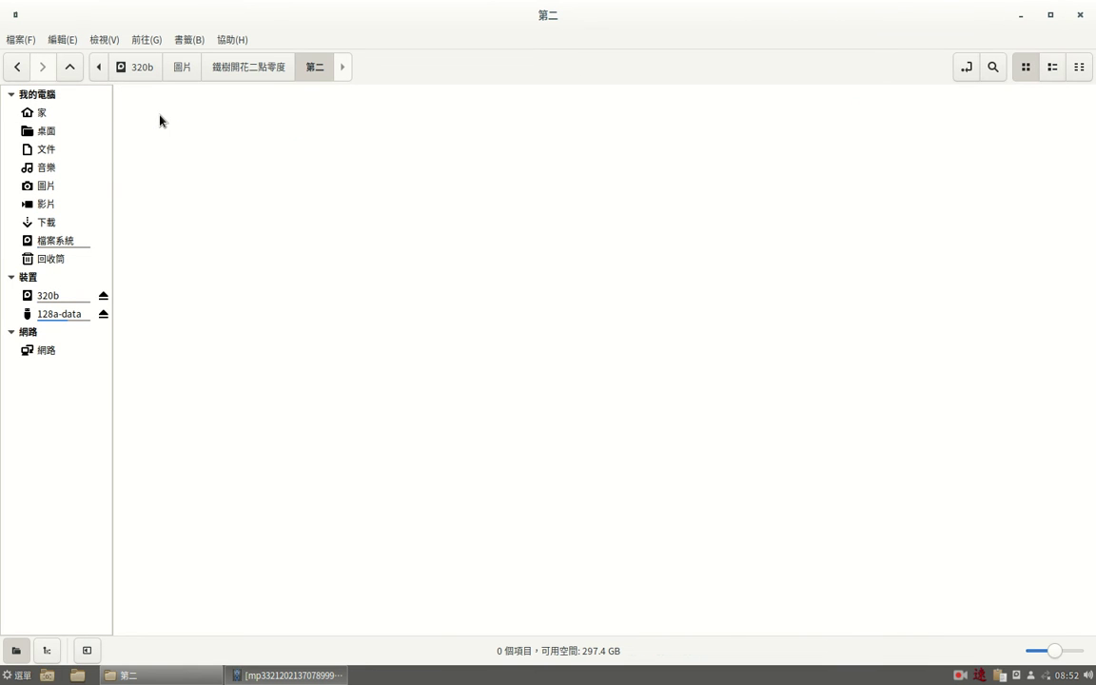
pyautogui.click(267, 76)
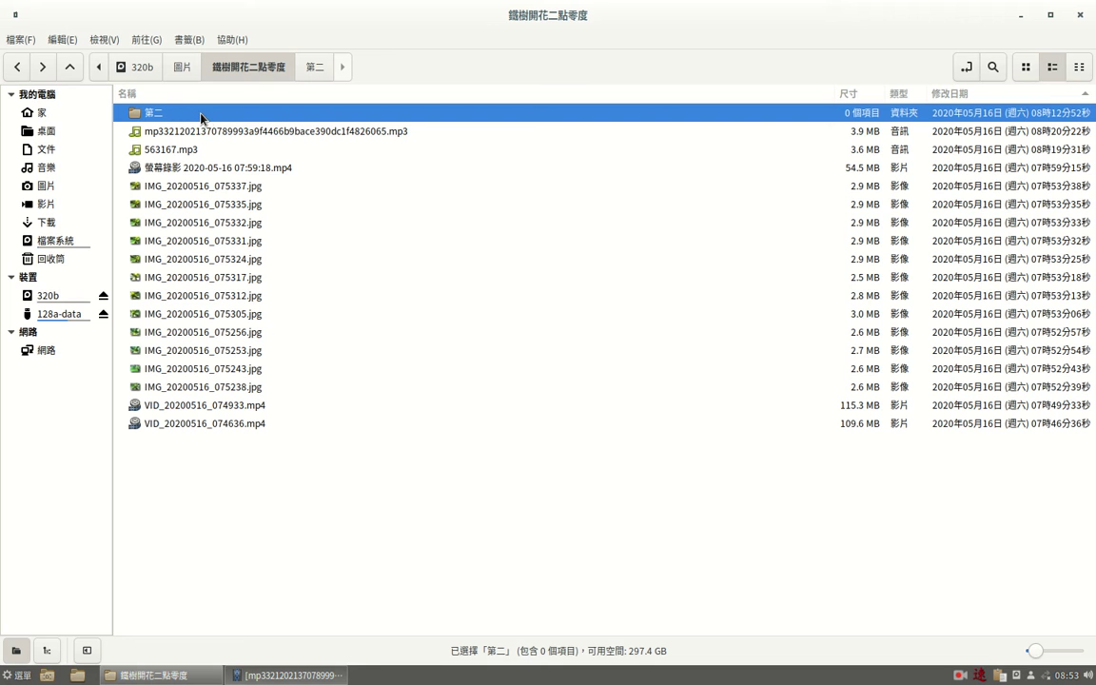
# Start renaming the 第二 folder by extending its name to 第二次.
pyautogui.rightClick(205, 117)
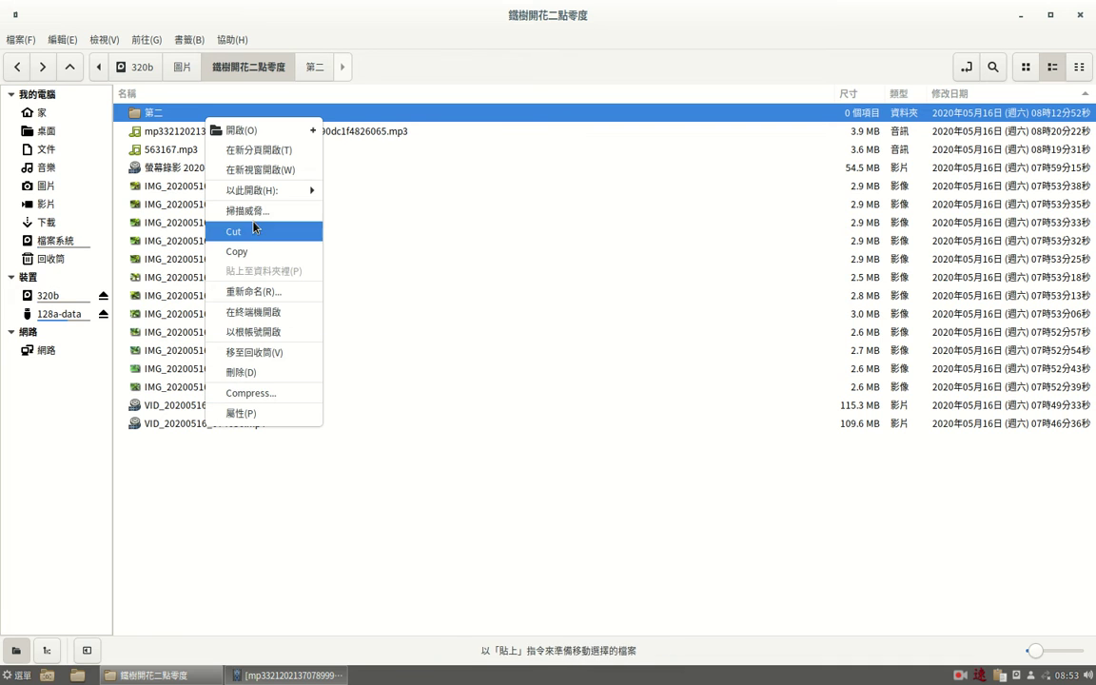
pyautogui.click(257, 292)
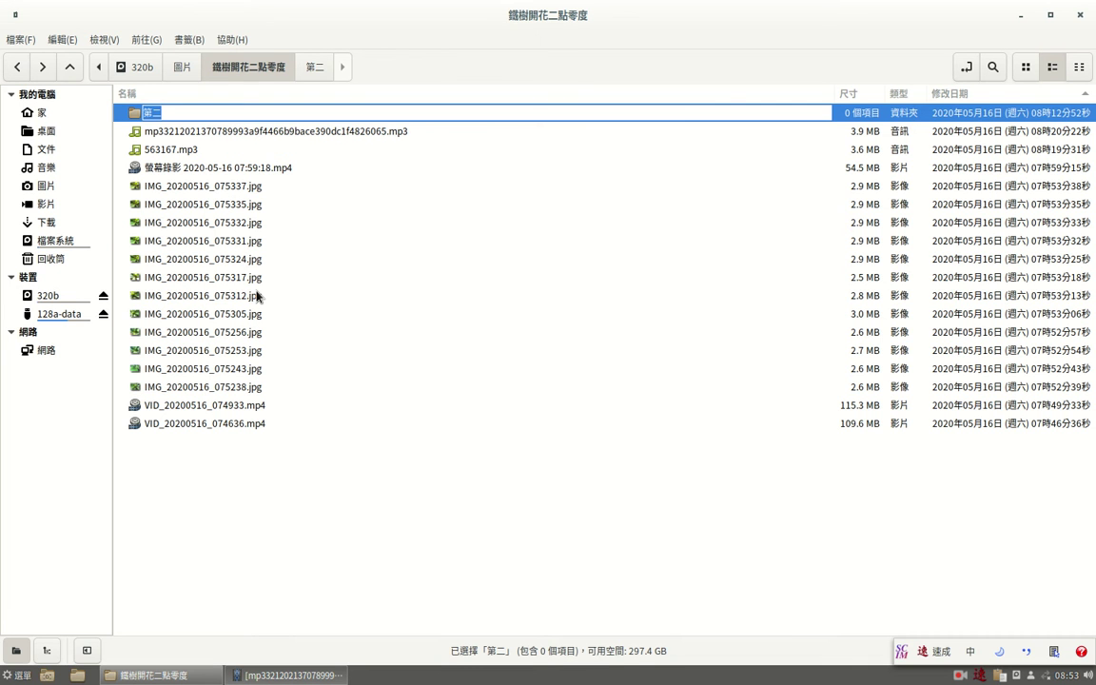
pyautogui.click(169, 112)
pyautogui.write('io')
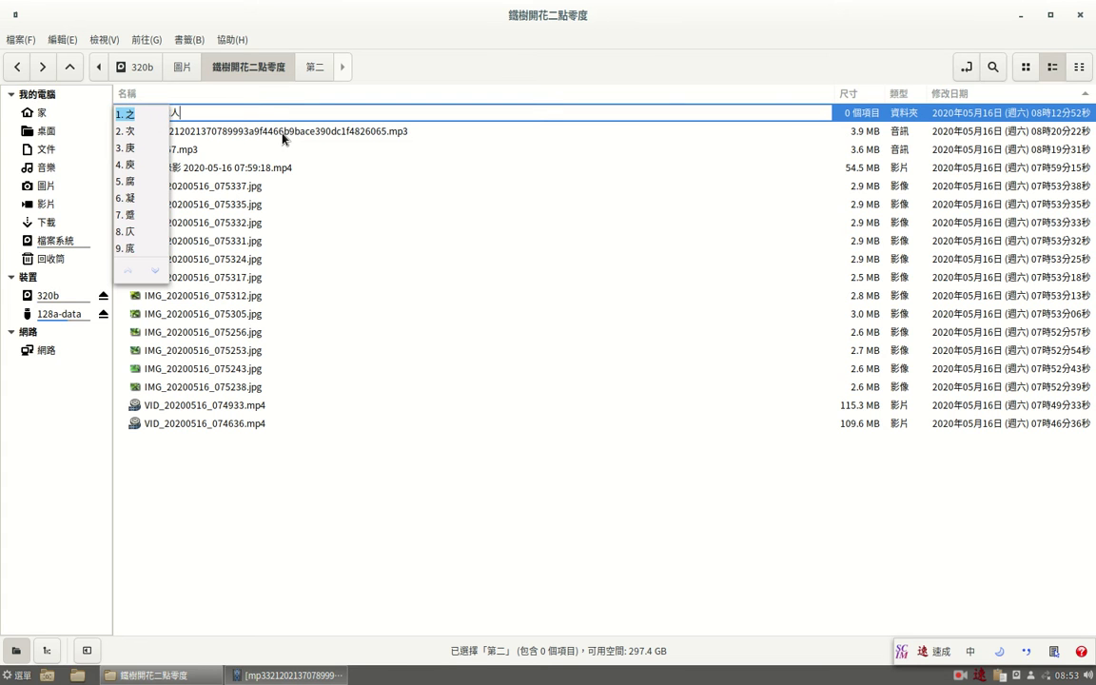
pyautogui.write('2')
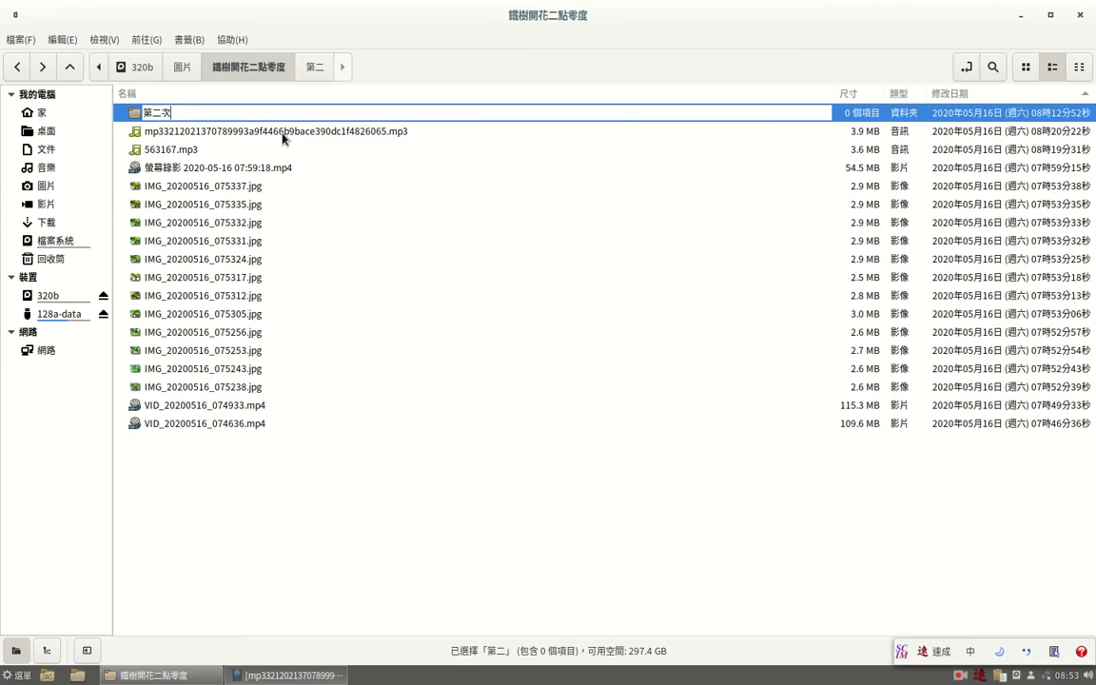
# Insert 二零二零年 at the beginning of the folder name being edited.
pyautogui.press('Home')
pyautogui.write('mm')
pyautogui.press('BackSpace')
pyautogui.write('i')
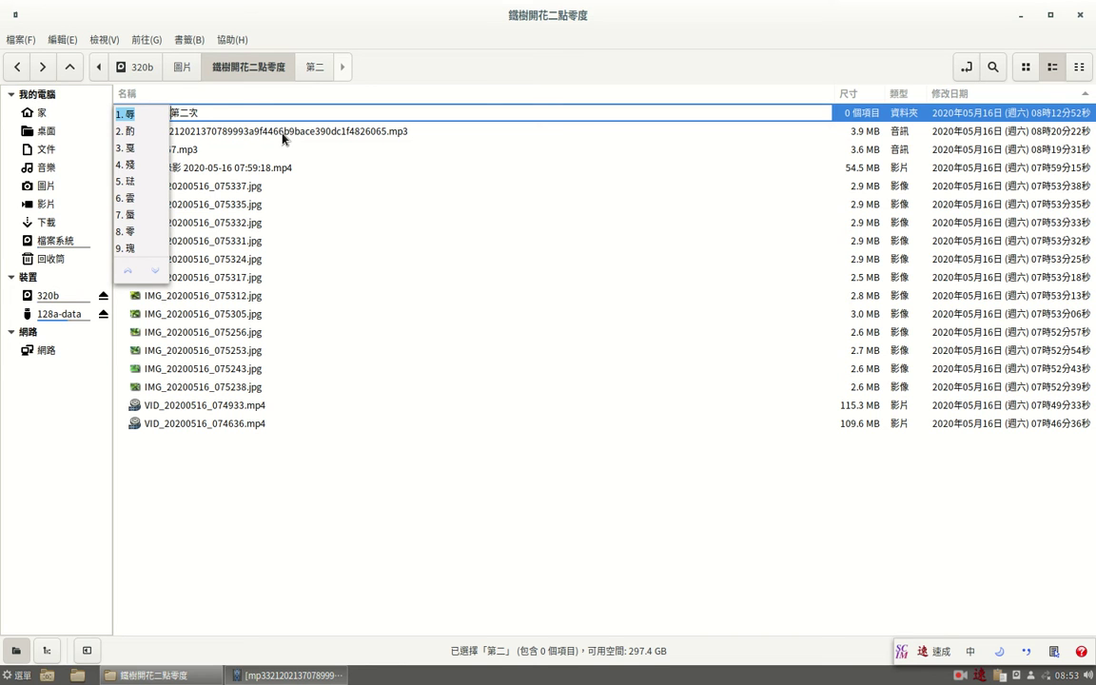
pyautogui.press('BackSpace')
pyautogui.press('BackSpace')
pyautogui.write('mm')
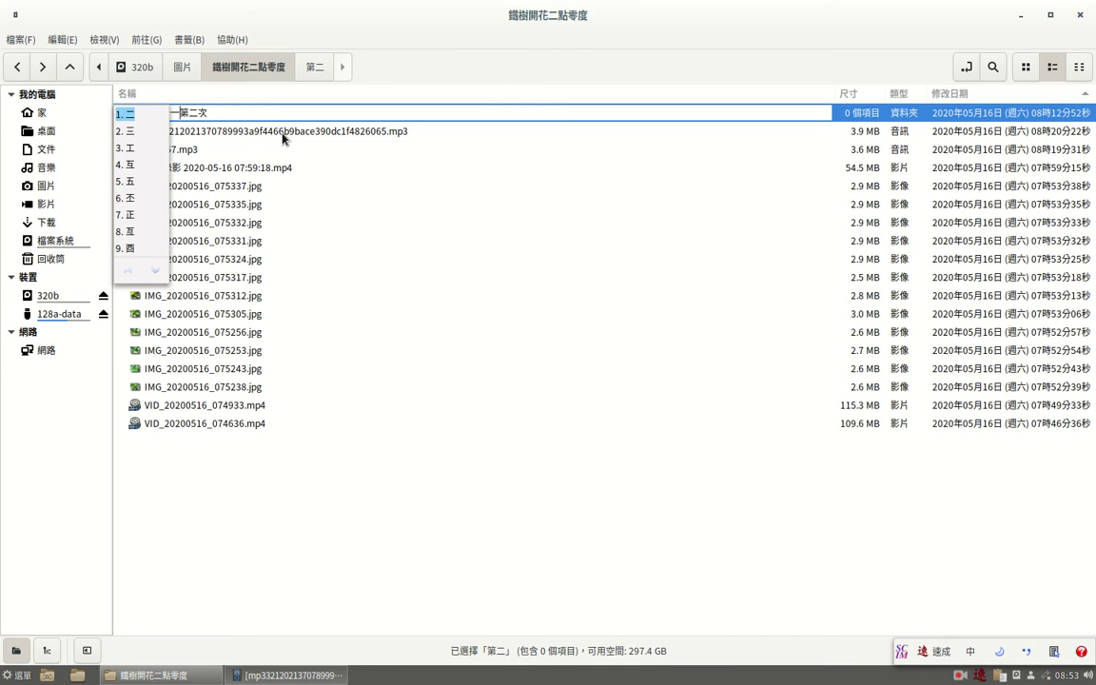
pyautogui.press('space')
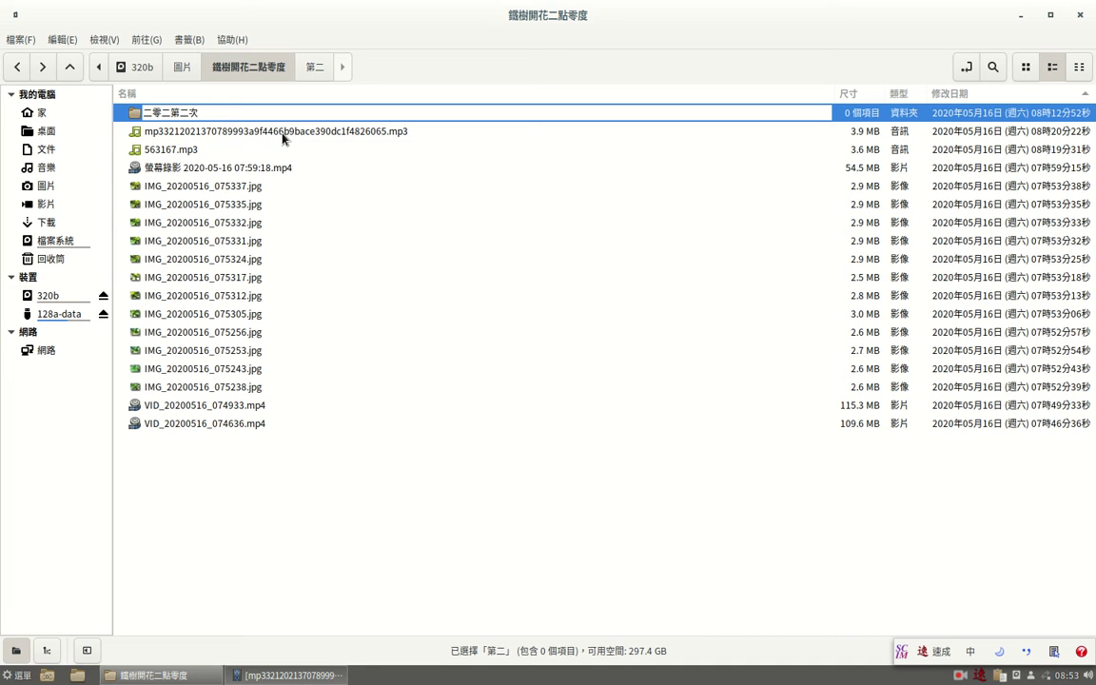
pyautogui.write('mi')
pyautogui.press('pagedown')
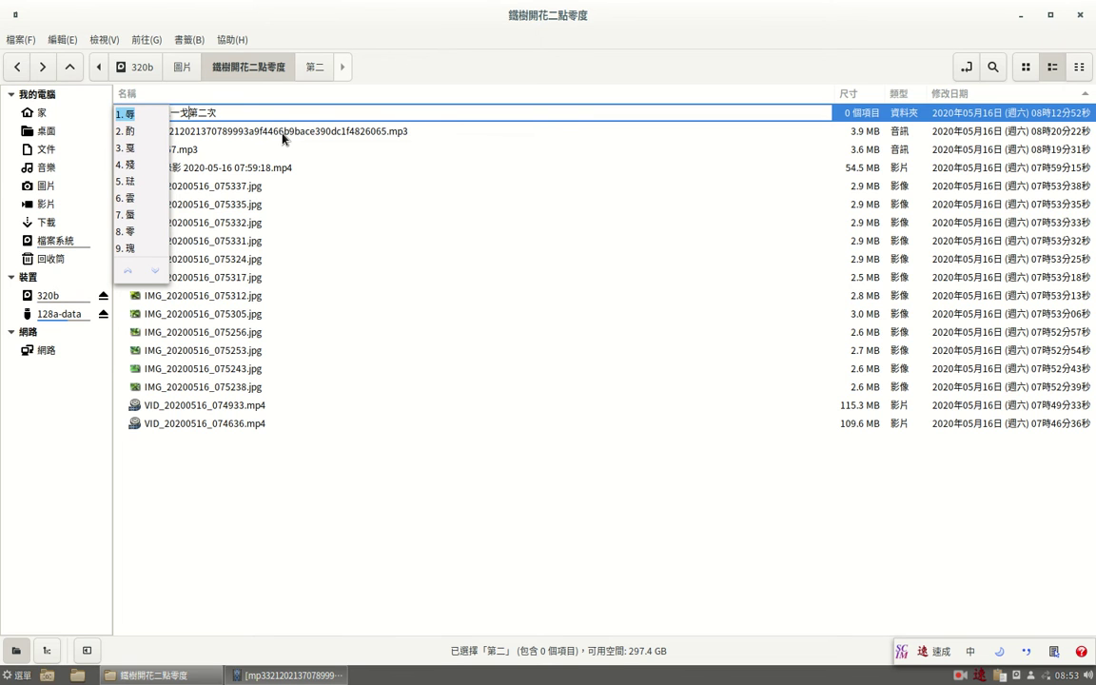
pyautogui.write('8oq')
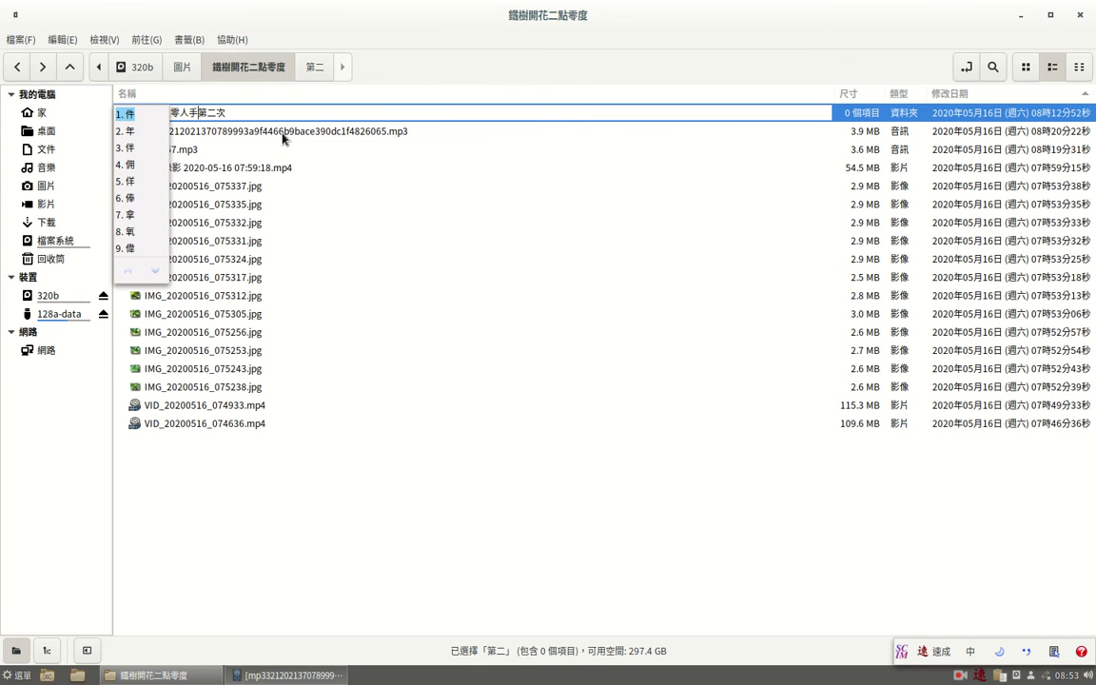
pyautogui.write('2')
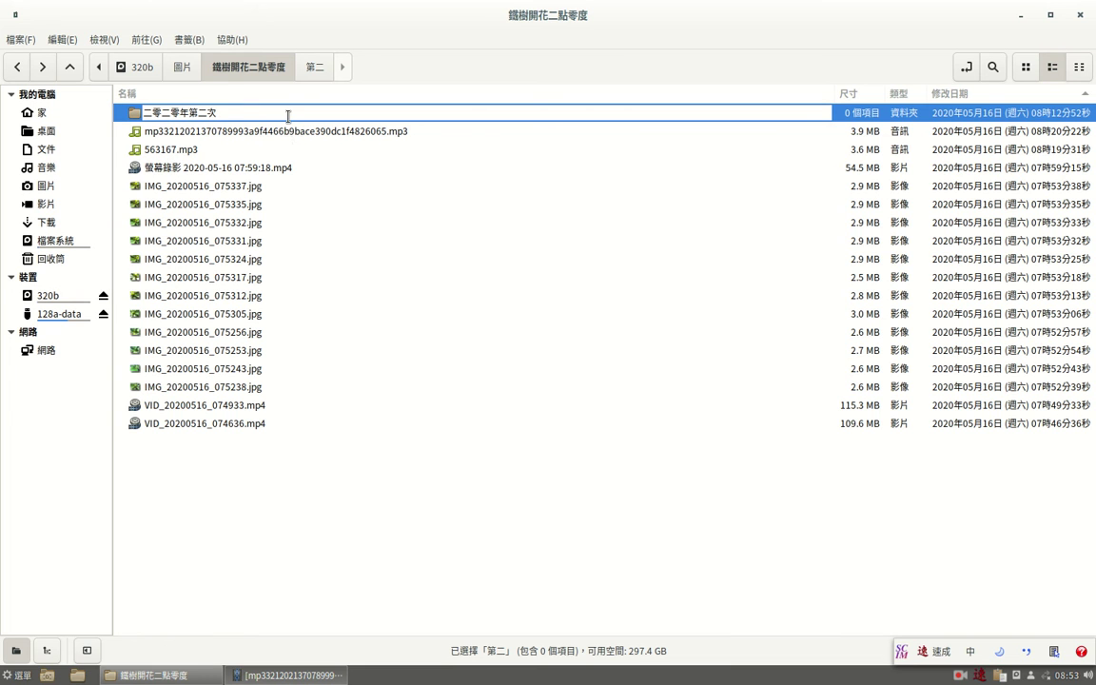
# Append 開花 to the folder name and apply the new name 二零二零年第二次開花.
pyautogui.write('at')
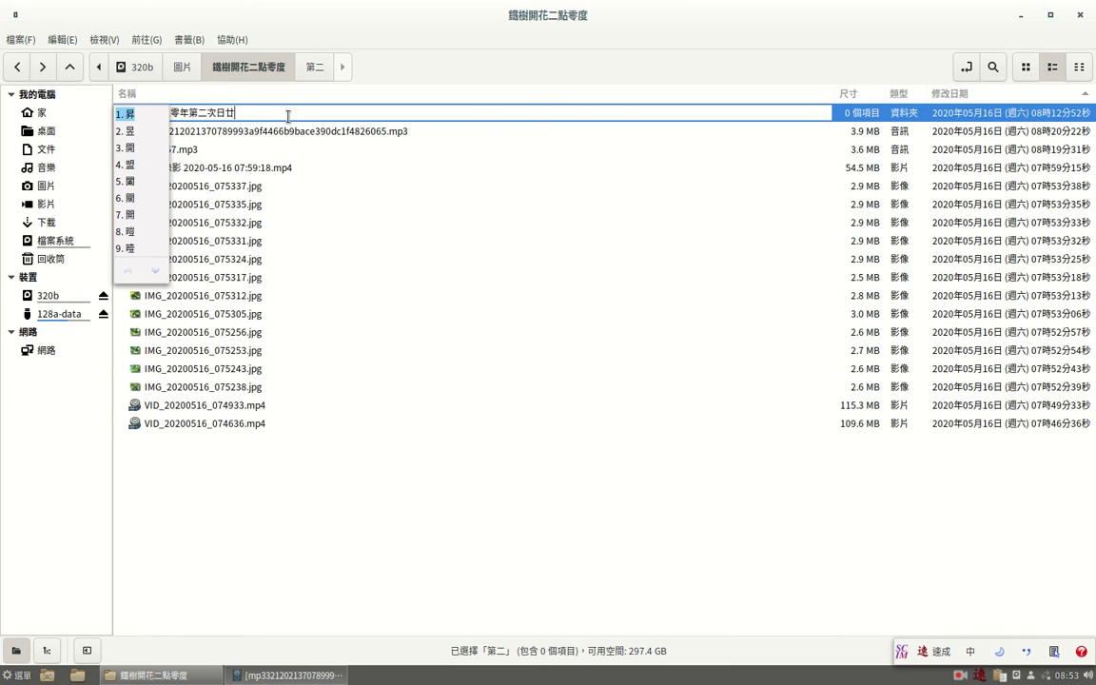
pyautogui.write('3tp')
pyautogui.press('space')
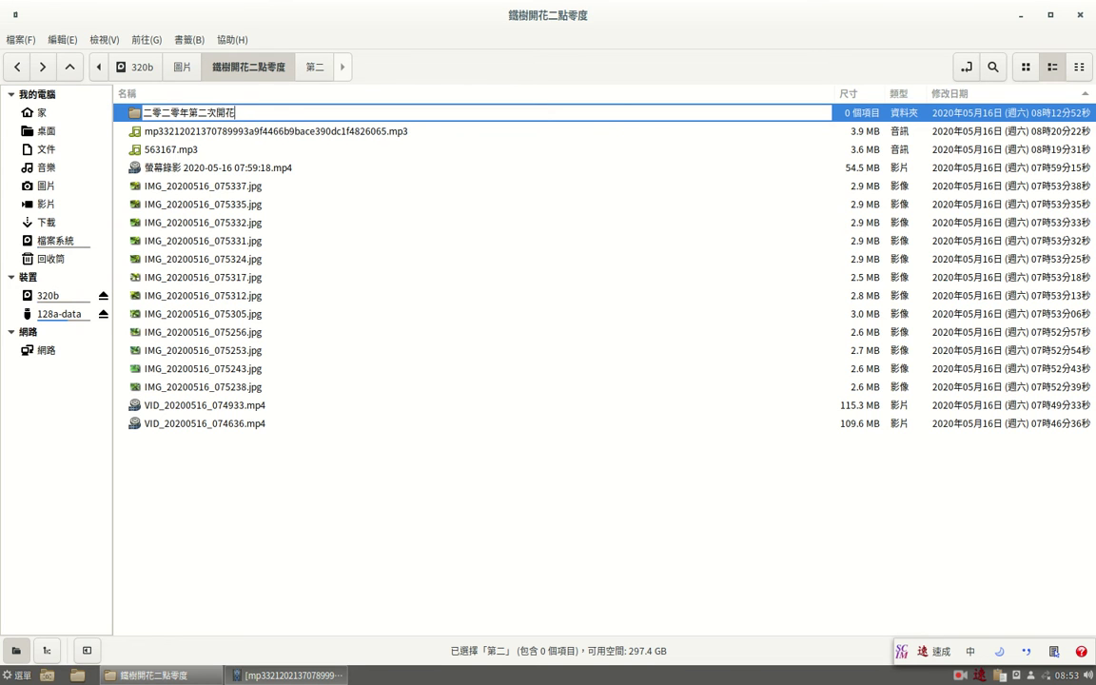
pyautogui.click(605, 341)
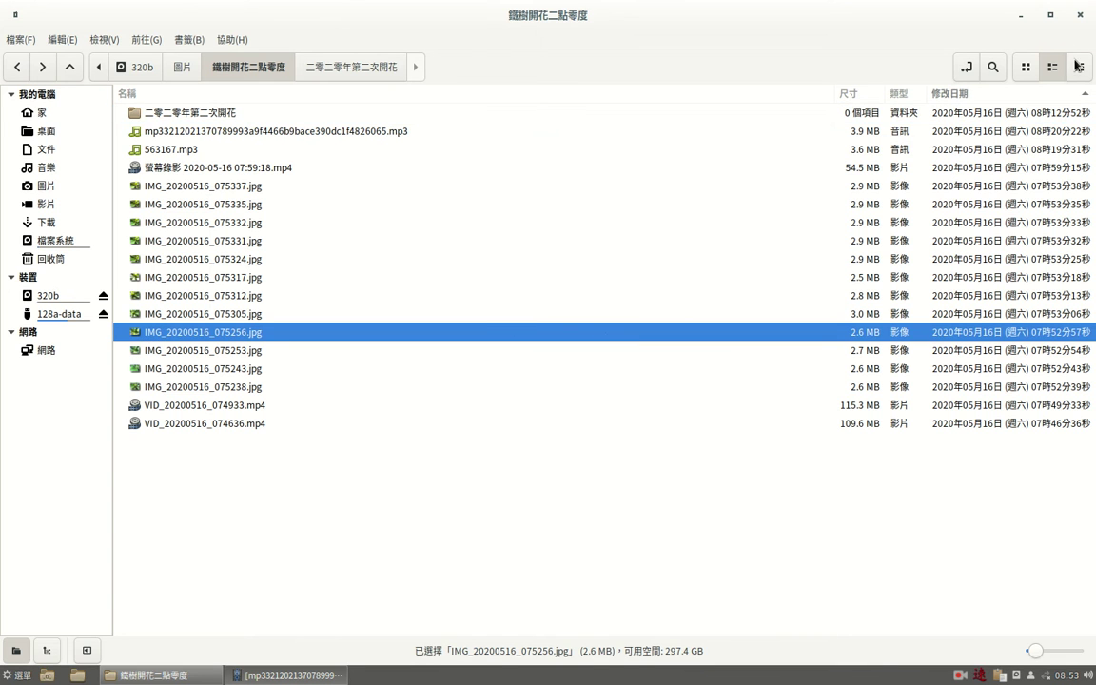
# Start playing the audio file 563167.mp3.
pyautogui.click(175, 152)
pyautogui.doubleClick(177, 152)
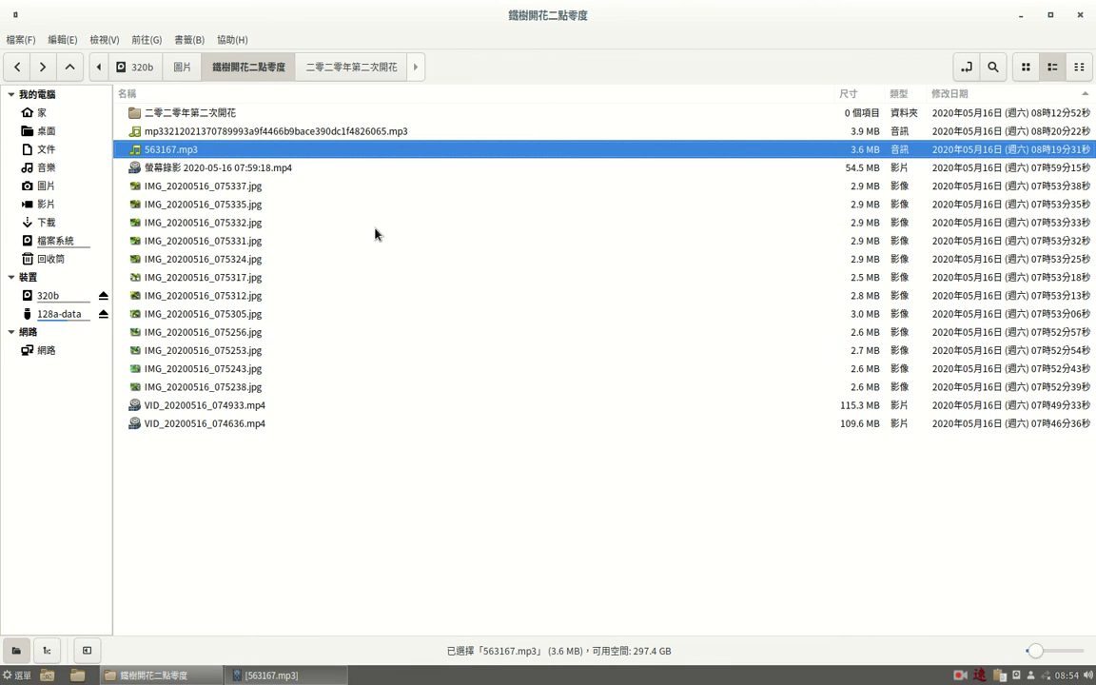
# Move the screen recording, all IMG_20200516 photos and both VID_20200516 videos into the 二零二零年第二次開花 folder.
pyautogui.click(159, 170)
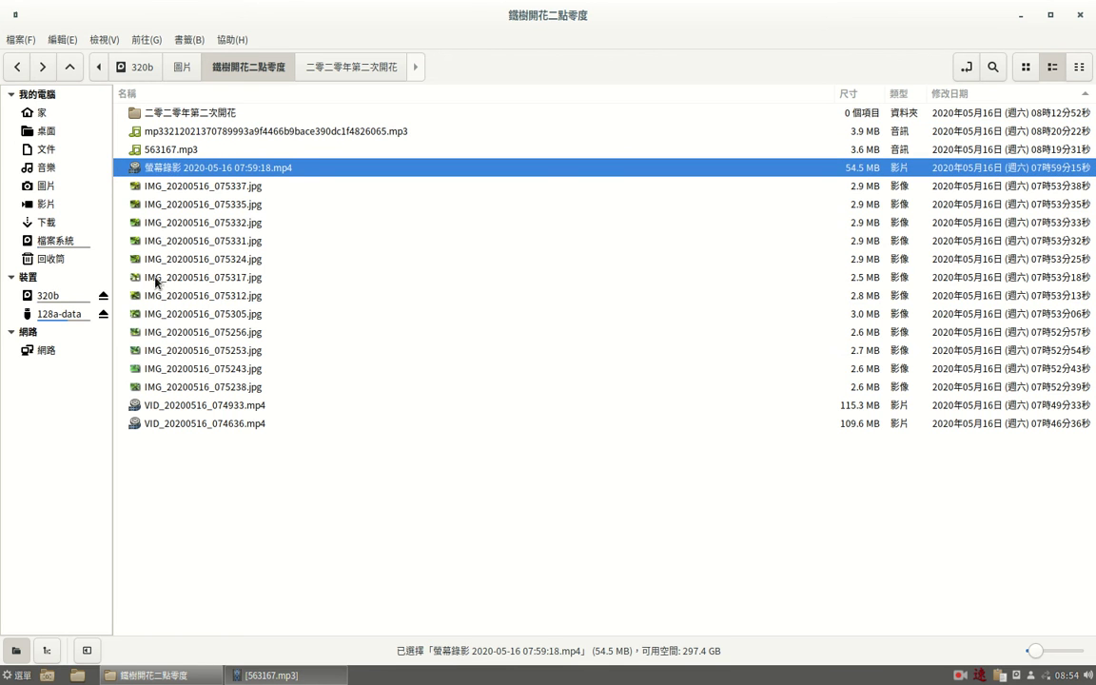
pyautogui.keyDown('shift'); pyautogui.click(161, 423); pyautogui.keyUp('shift')
pyautogui.moveTo(188, 169); pyautogui.dragTo(190, 113)
# Move 563167.mp3 into the 二零二零年第二次開花 folder and open that folder.
pyautogui.click(194, 133)
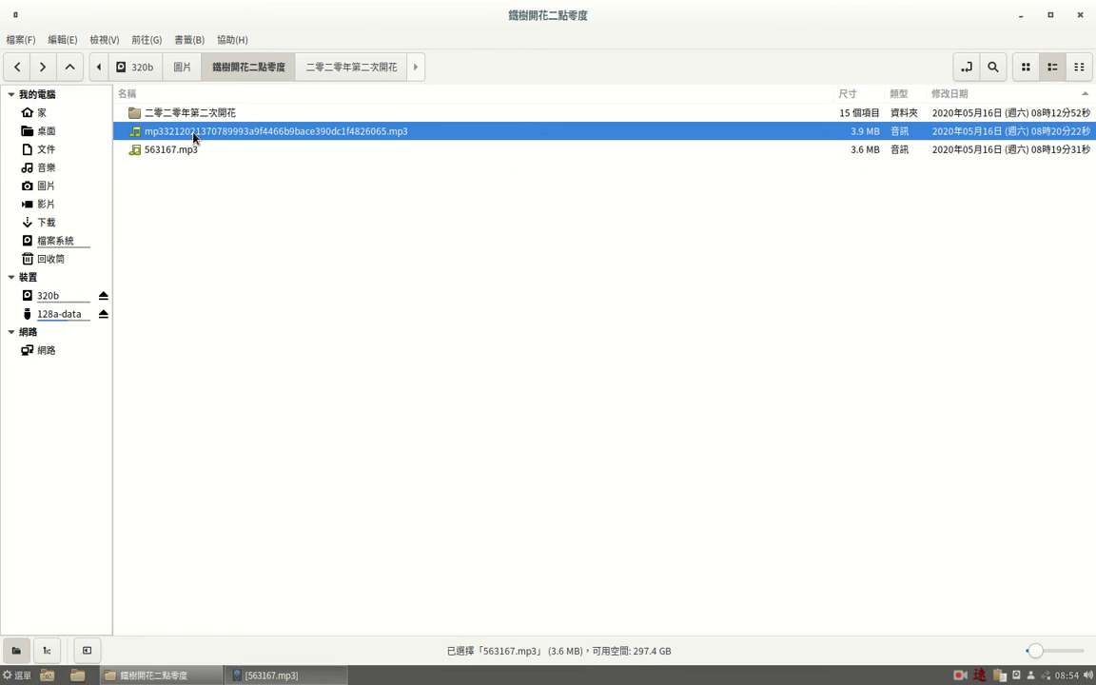
pyautogui.moveTo(169, 149); pyautogui.dragTo(179, 123)
pyautogui.click(178, 133)
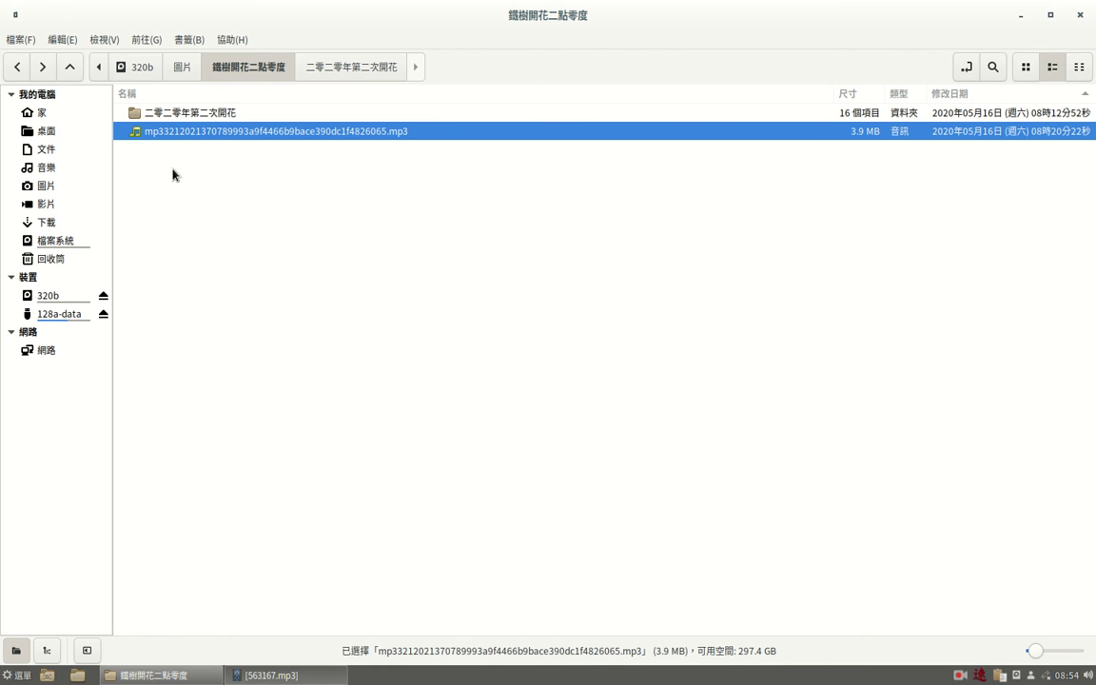
pyautogui.click(338, 67)
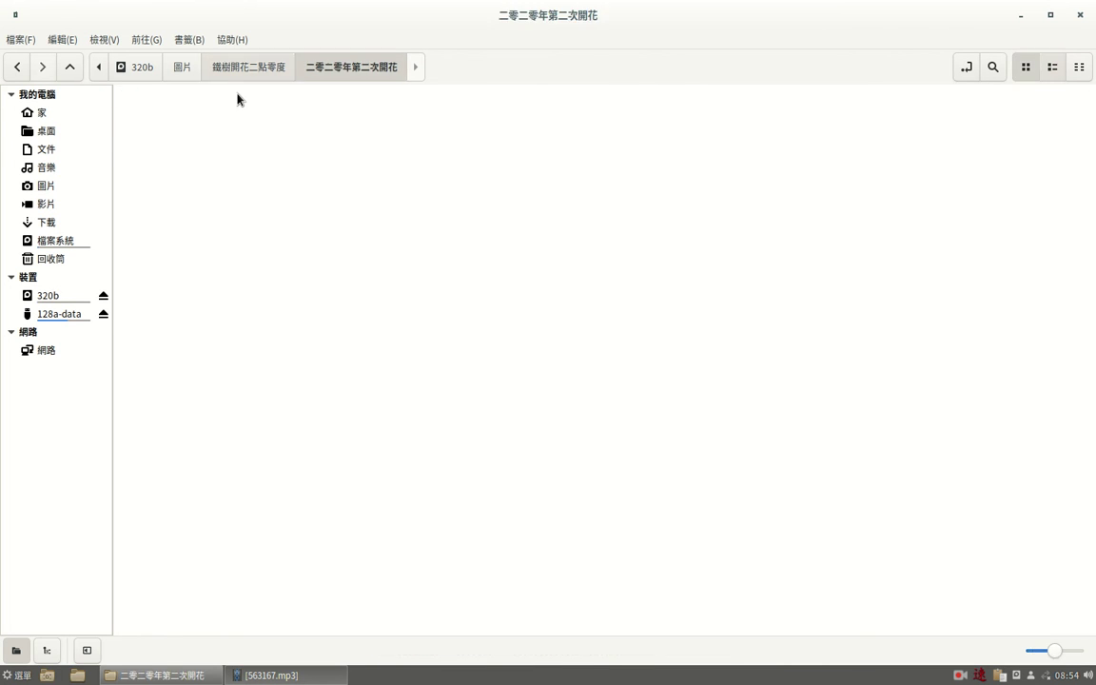
# Go back up to the 圖片 folder and create a new folder there.
pyautogui.click(229, 76)
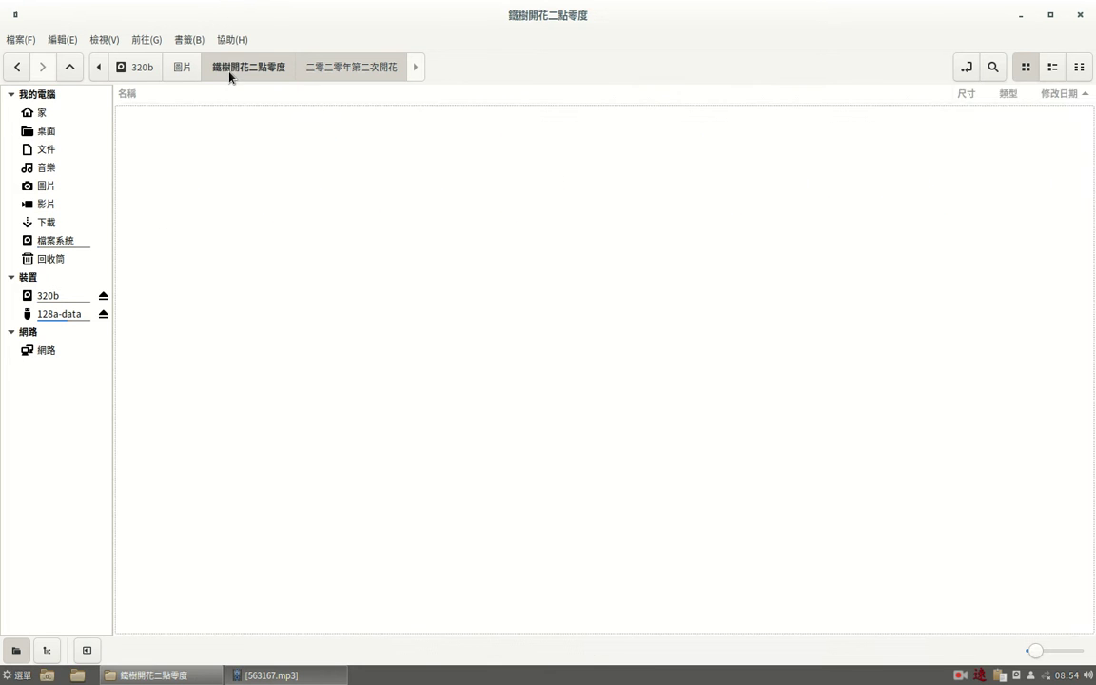
pyautogui.click(182, 71)
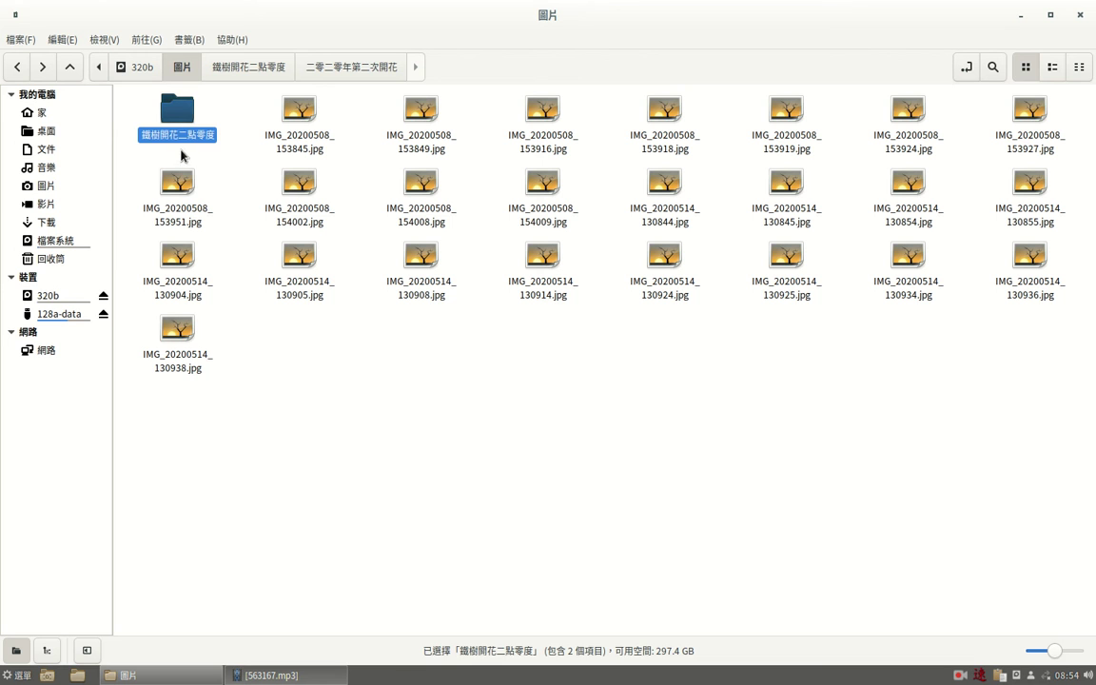
pyautogui.rightClick(258, 383)
pyautogui.click(281, 394)
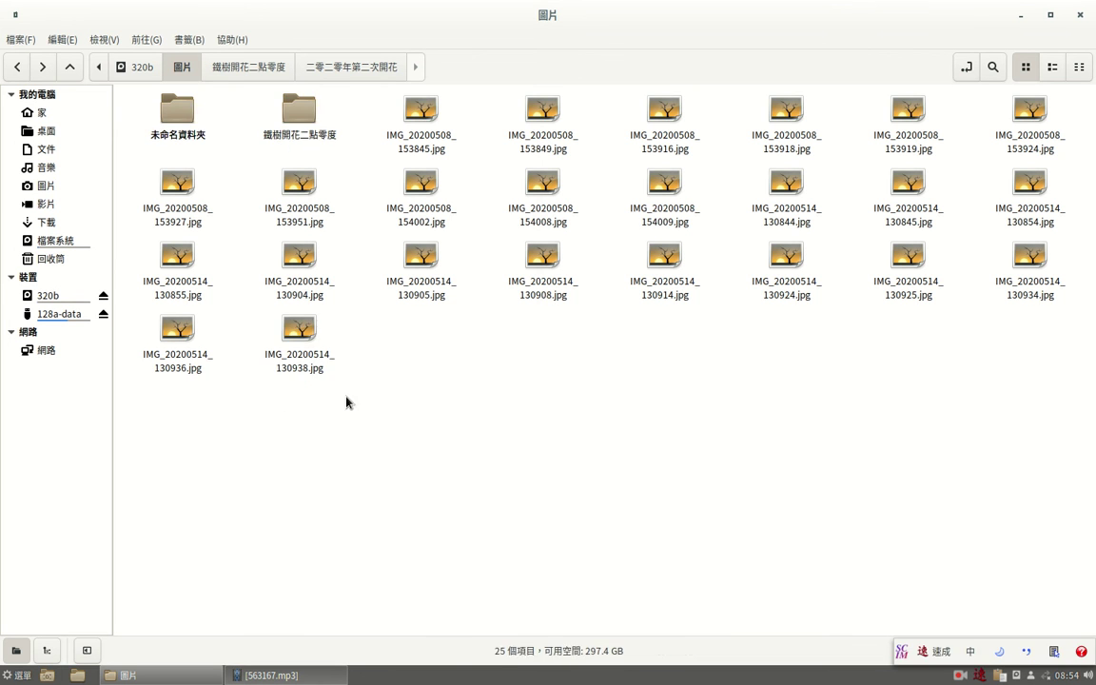
# Open the properties of the new unnamed folder in 圖片.
pyautogui.click(161, 107)
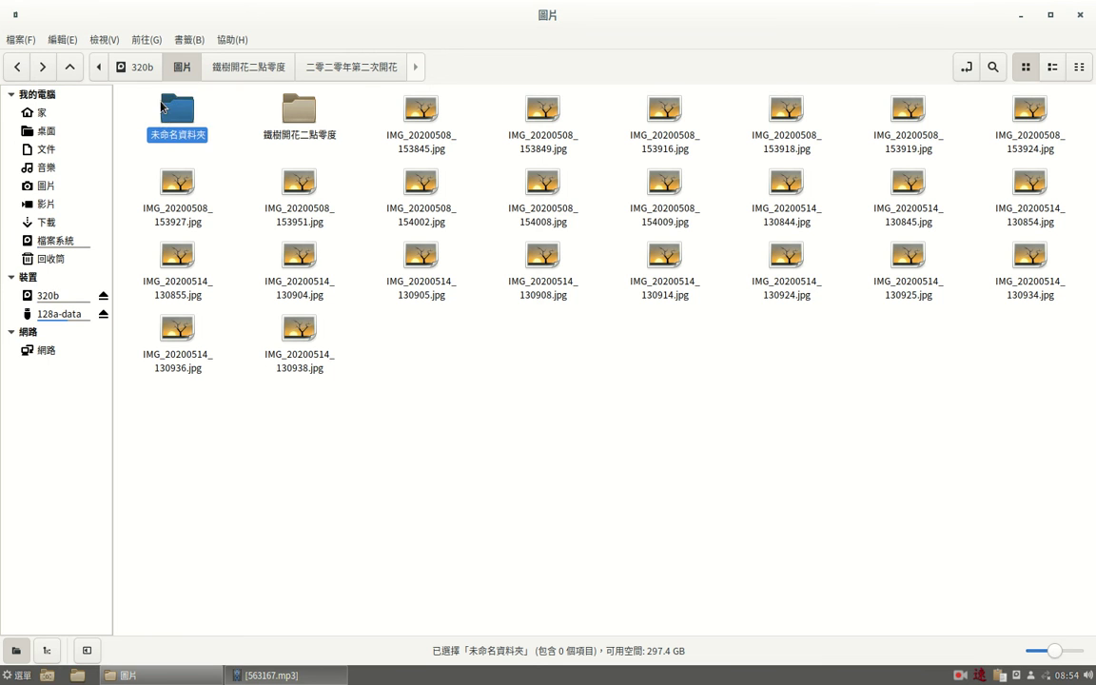
pyautogui.rightClick(172, 121)
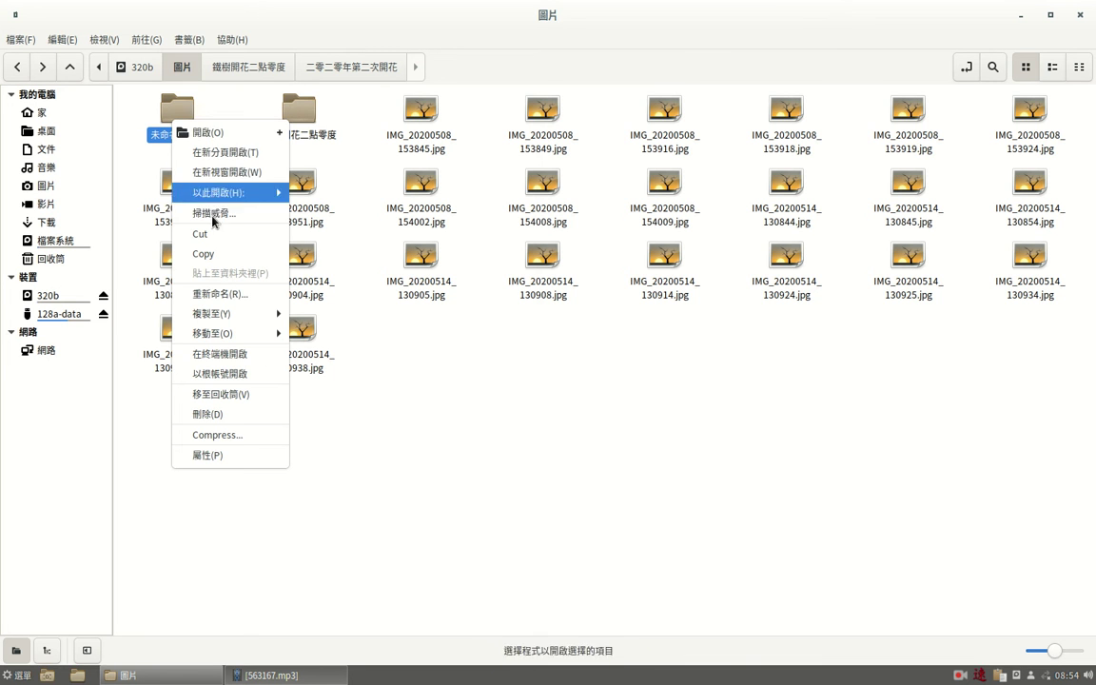
pyautogui.press('Escape')
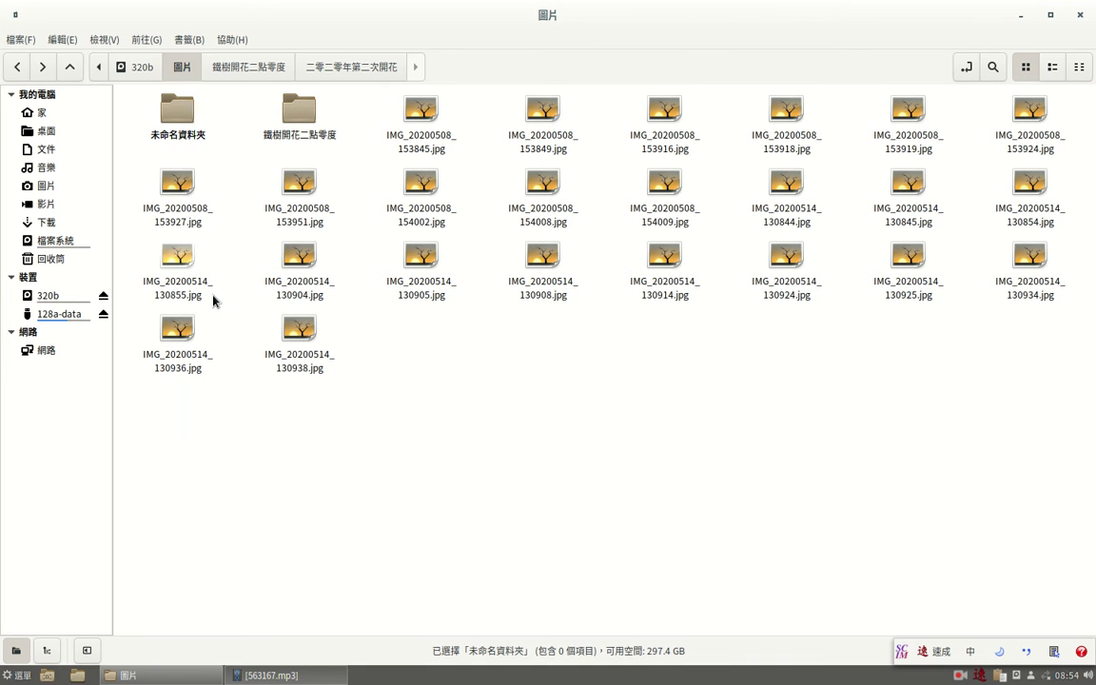
pyautogui.rightClick(181, 122)
pyautogui.click(213, 449)
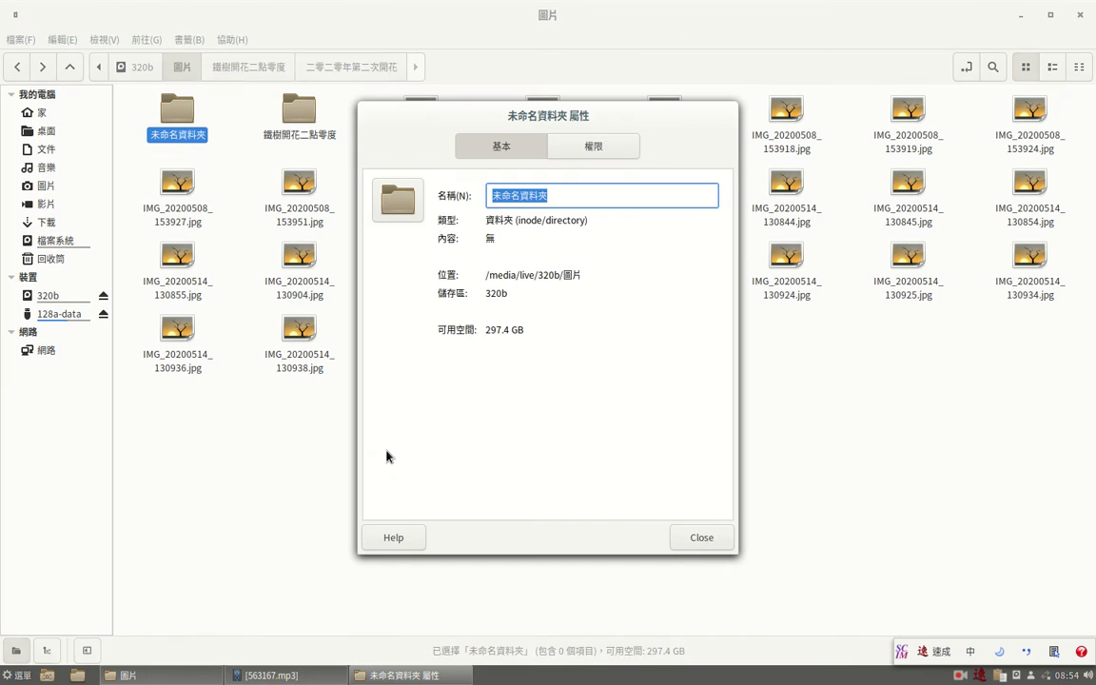
# Replace the new folder's name with 人參滾蛋 and close its properties.
pyautogui.click(618, 195)
pyautogui.press('BackSpace')
pyautogui.press('BackSpace')
pyautogui.press('BackSpace')
pyautogui.press('BackSpace')
pyautogui.press('BackSpace')
pyautogui.press('BackSpace')
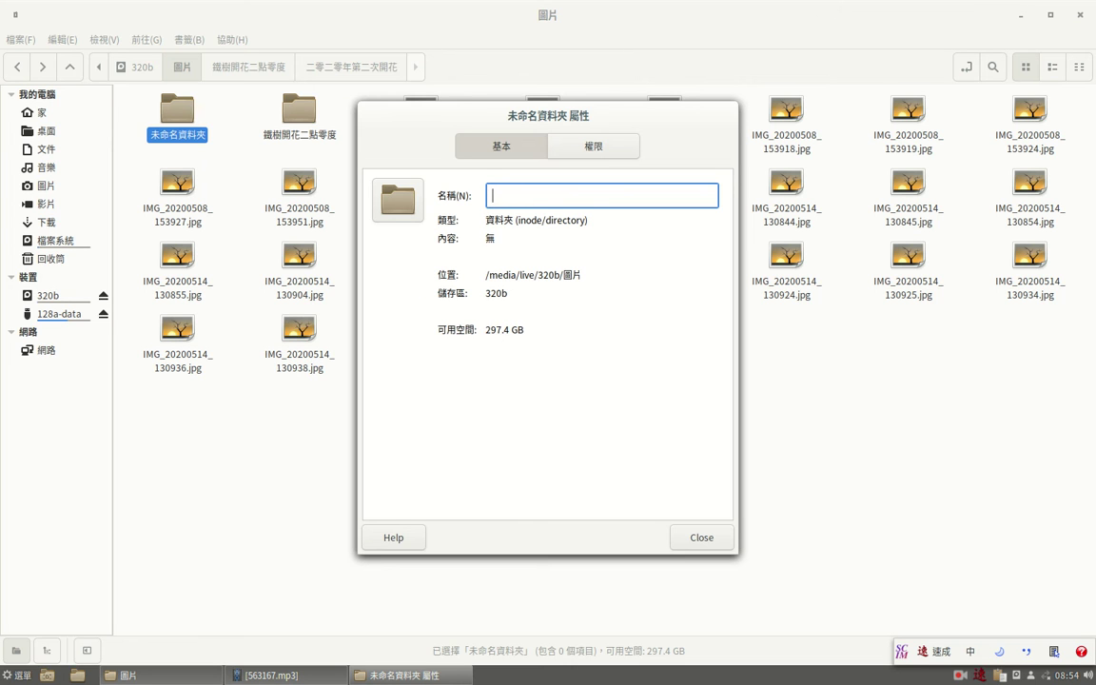
pyautogui.write('人戈竹')
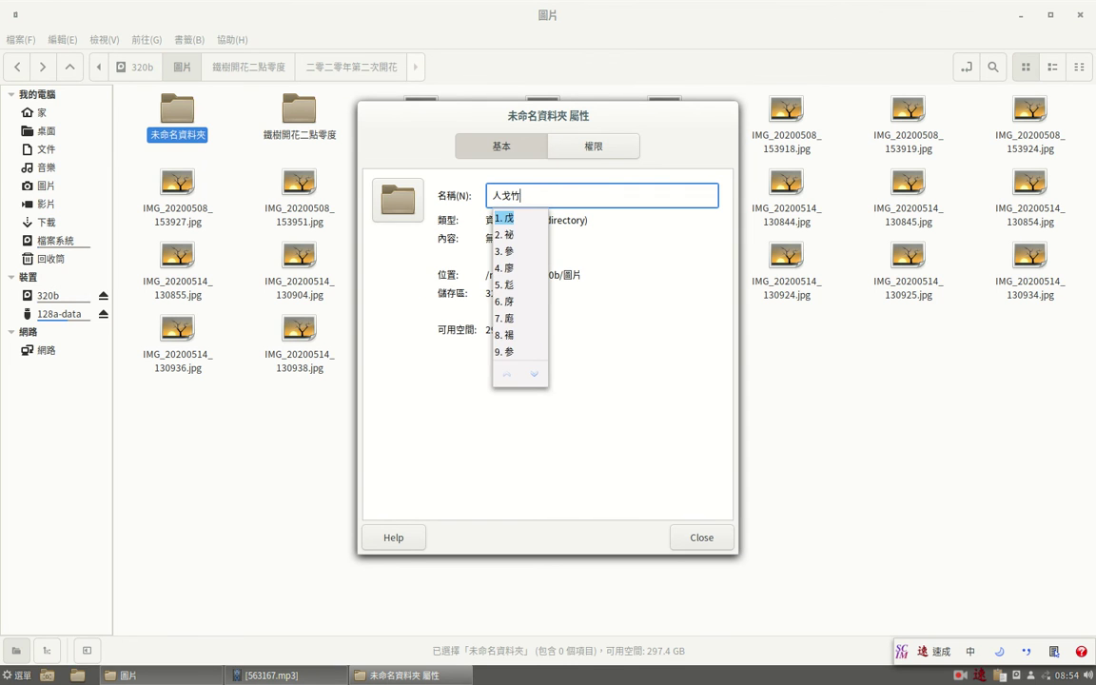
pyautogui.write('3水女')
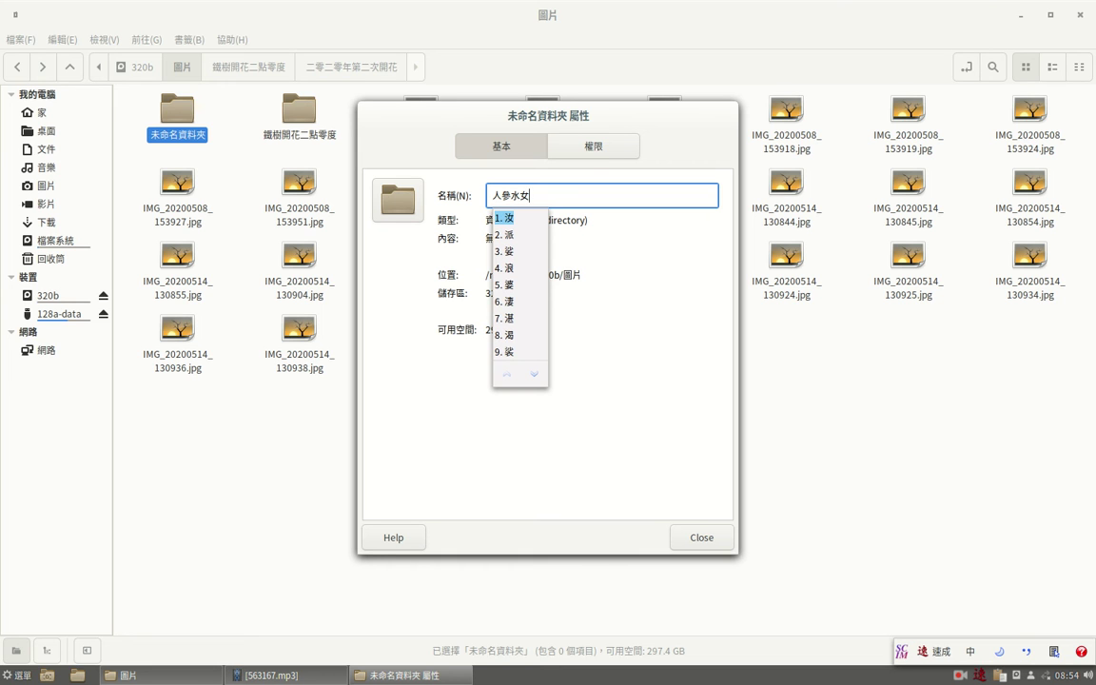
pyautogui.press('pagedown')
pyautogui.write('1ni')
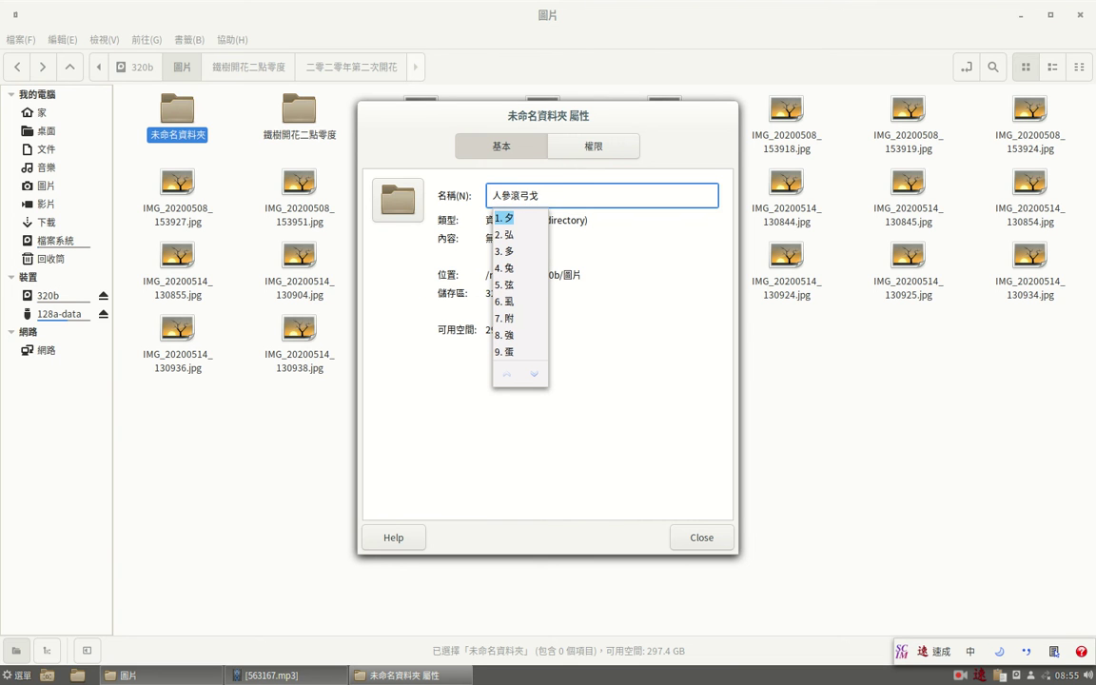
pyautogui.write('9')
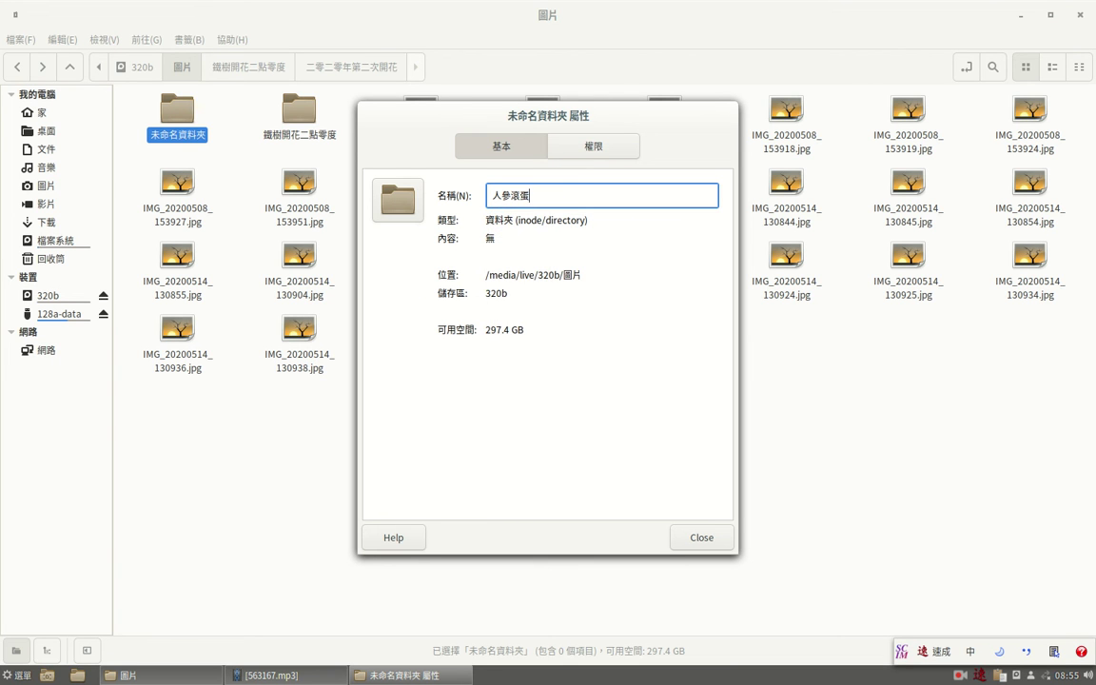
pyautogui.click(711, 550)
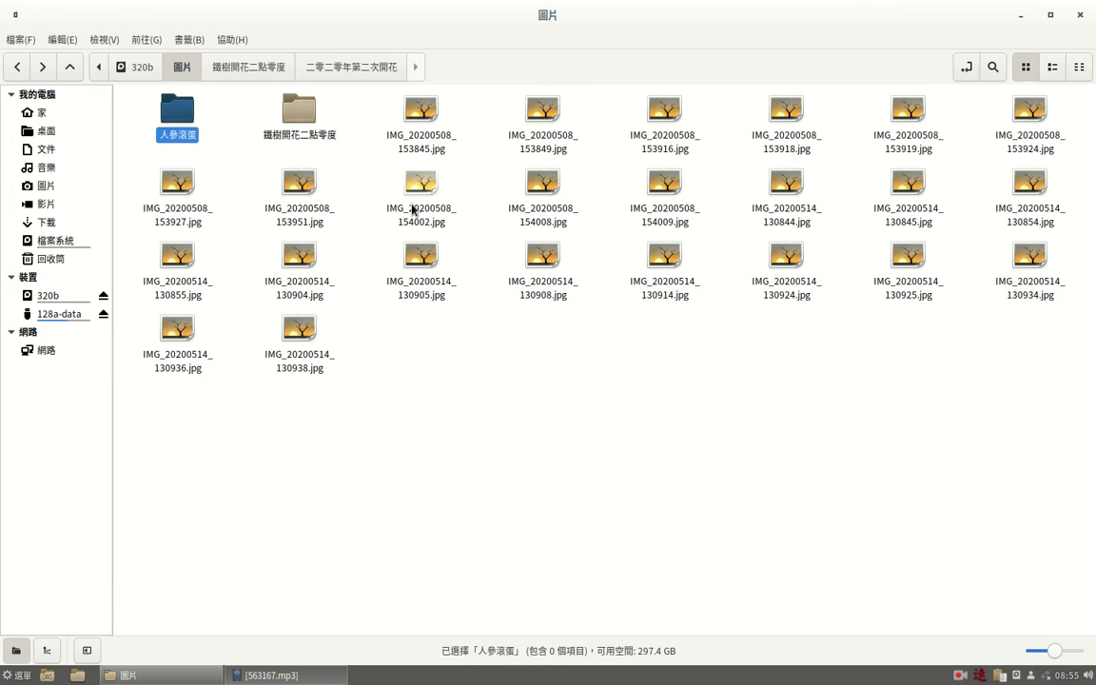
# Move all the photos from IMG_20200508_153845.jpg through IMG_20200514_130938.jpg into the 人參滾蛋 folder.
pyautogui.click(424, 119)
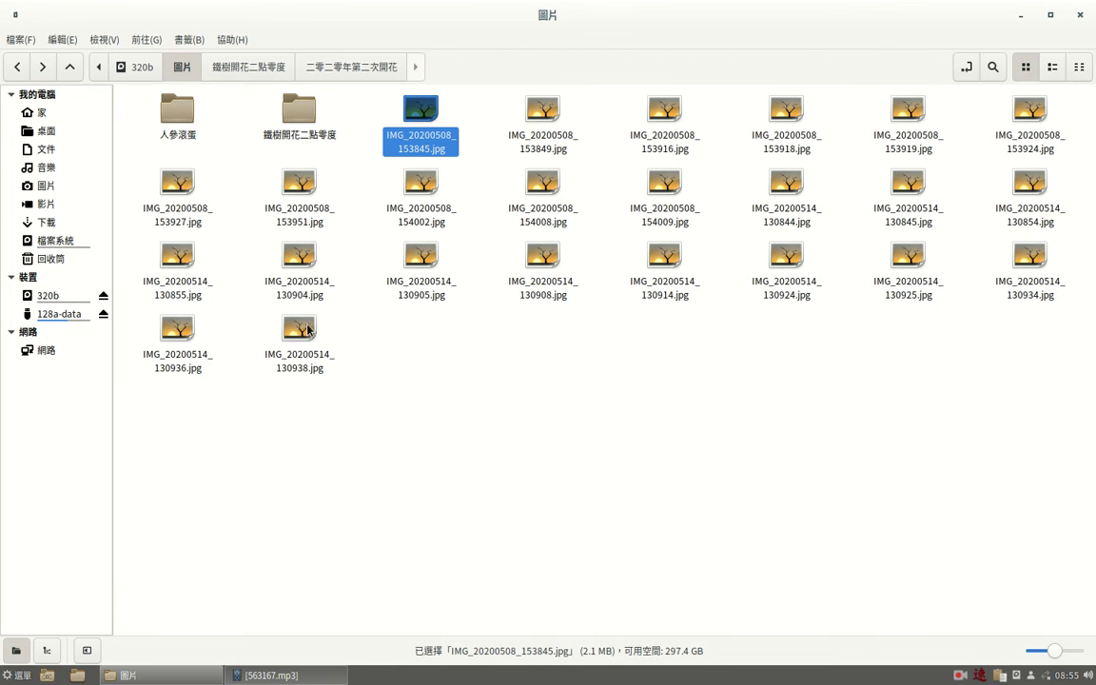
pyautogui.keyDown('shift'); pyautogui.click(293, 359); pyautogui.keyUp('shift')
pyautogui.moveTo(278, 166); pyautogui.dragTo(192, 114)
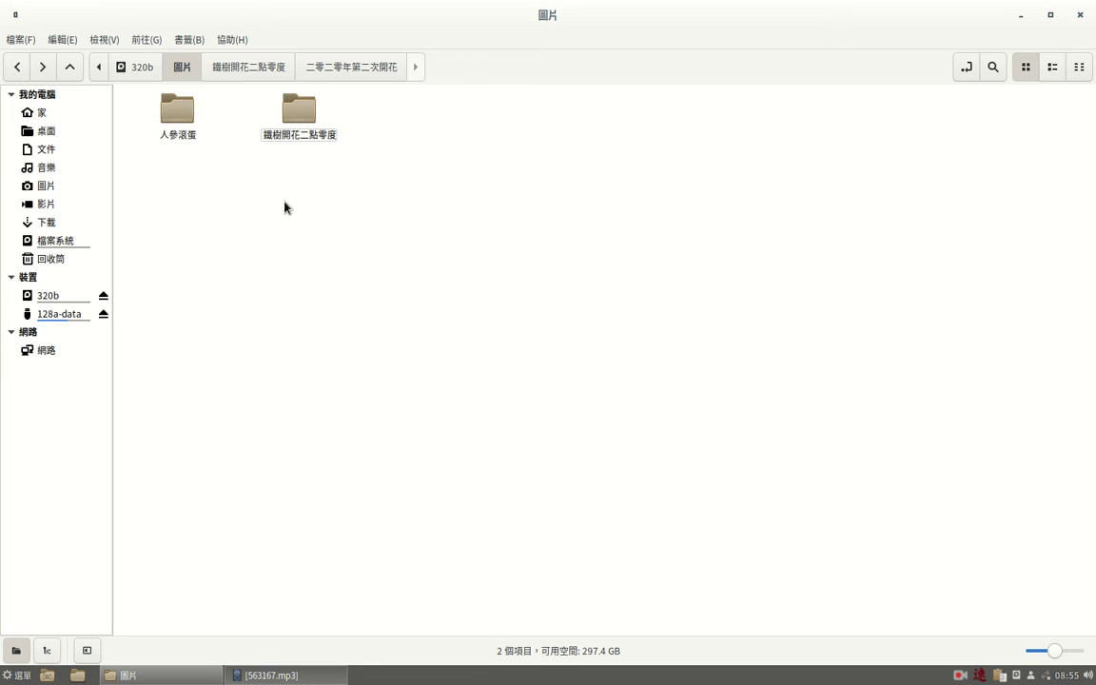
# Rename the 鐵樹開花二點零度 folder as 鐵榭開花.
pyautogui.click(304, 120)
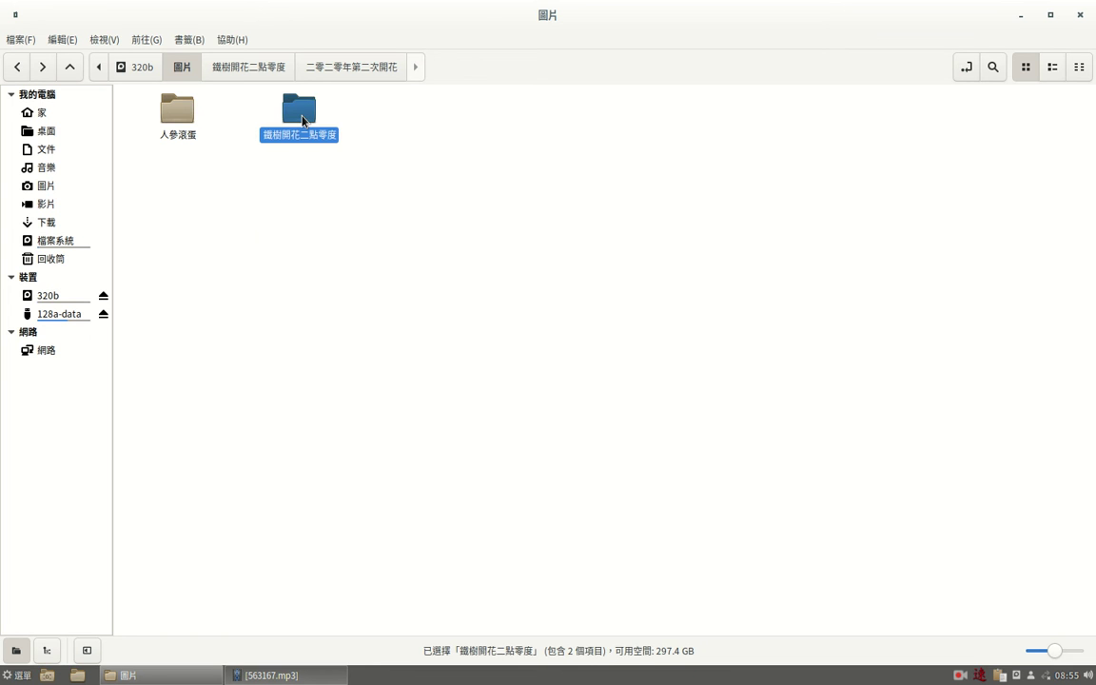
pyautogui.rightClick(304, 121)
pyautogui.click(315, 268)
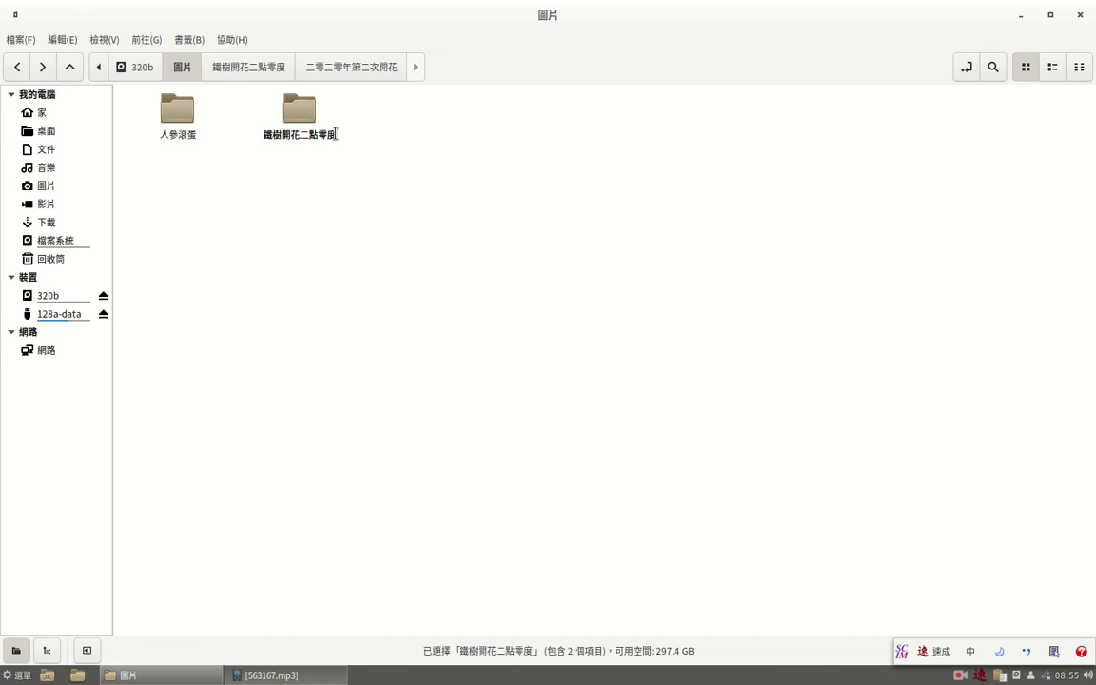
pyautogui.press('BackSpace')
pyautogui.write('cg')
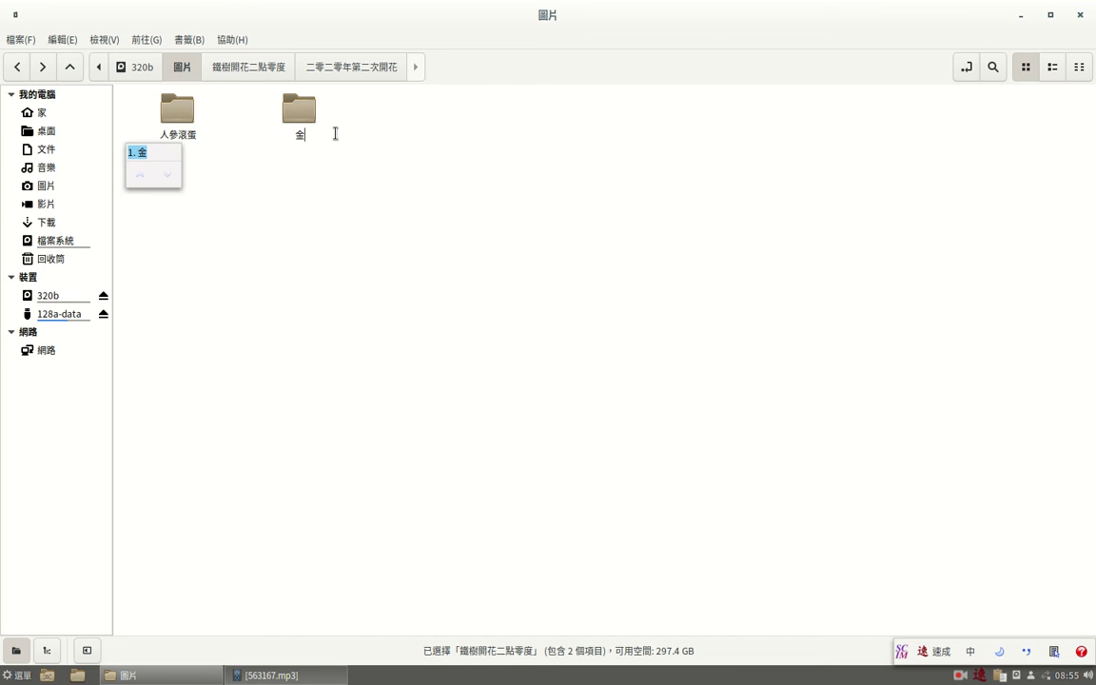
pyautogui.press('pagedown')
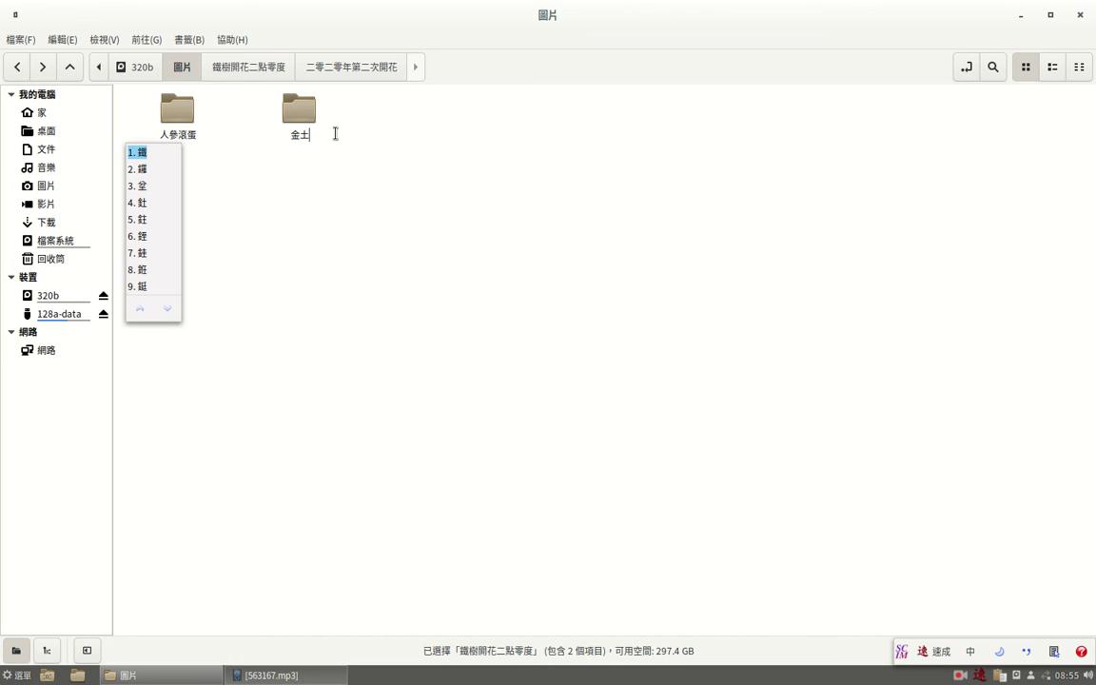
pyautogui.press('space')
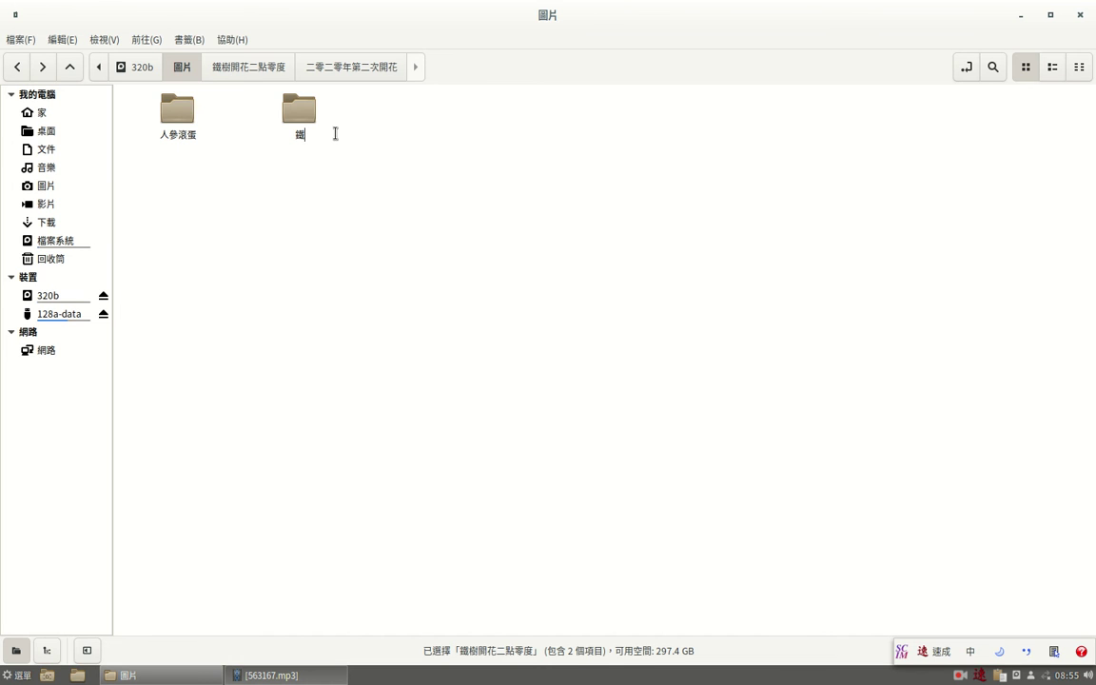
pyautogui.write('di')
pyautogui.press('pagedown')
pyautogui.press('space')
pyautogui.write('at')
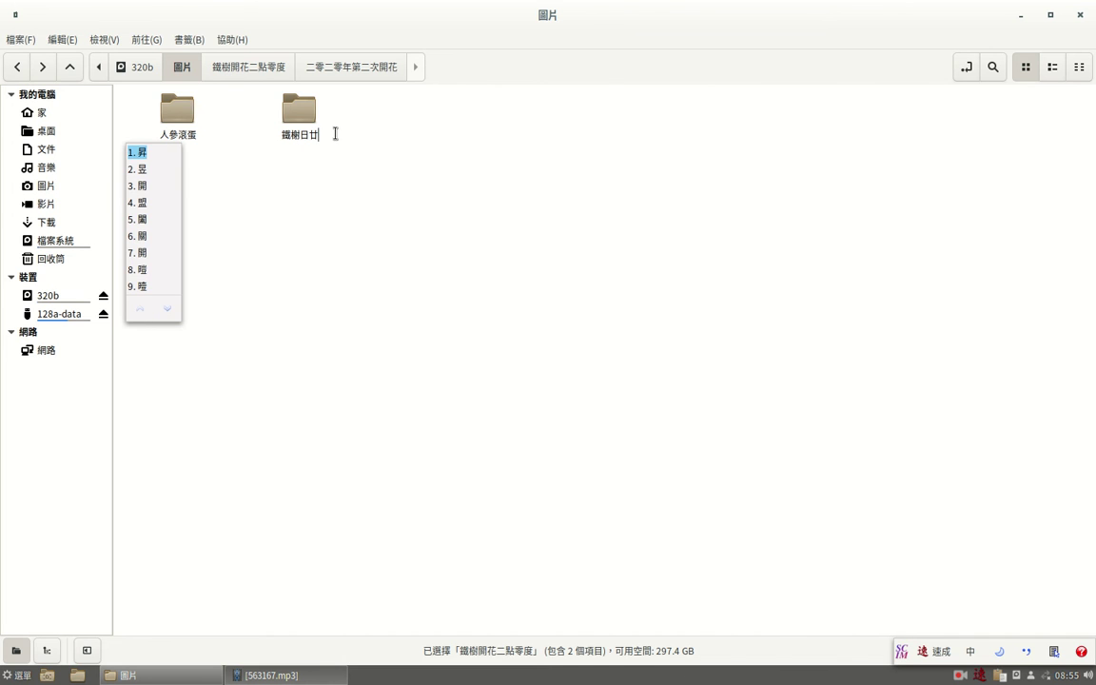
pyautogui.write('3tp')
pyautogui.press('space')
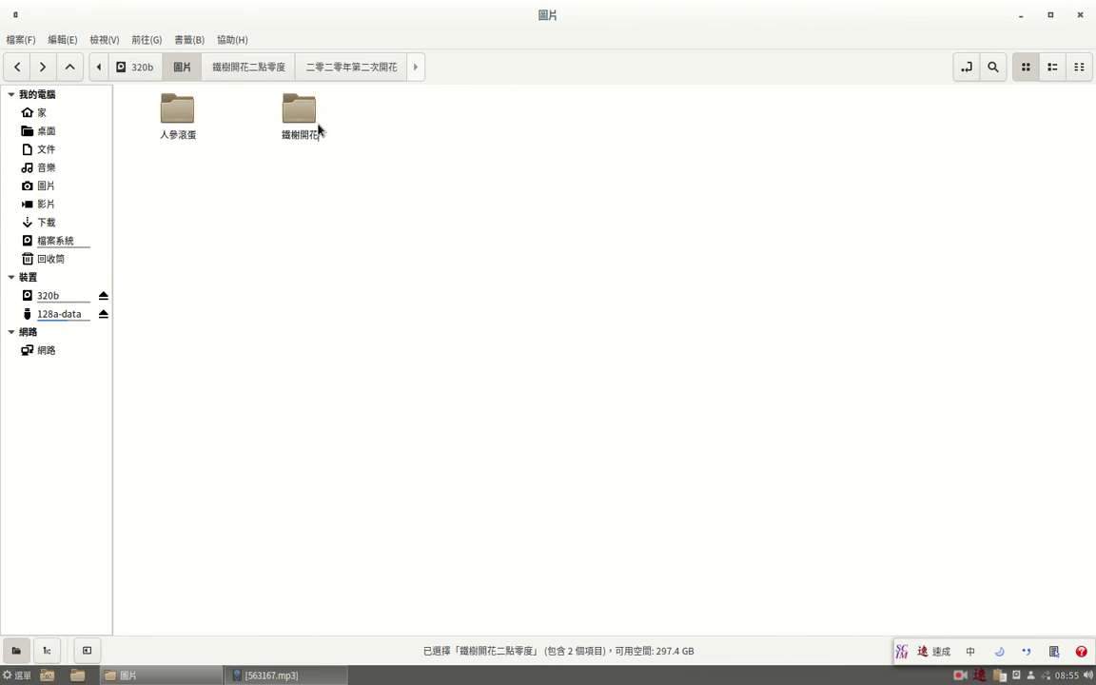
pyautogui.click(307, 118)
# Move the long-named mp3 file from the 鐵榭開花 folder into the 人參滾蛋 folder by cutting and pasting it.
pyautogui.doubleClick(307, 119)
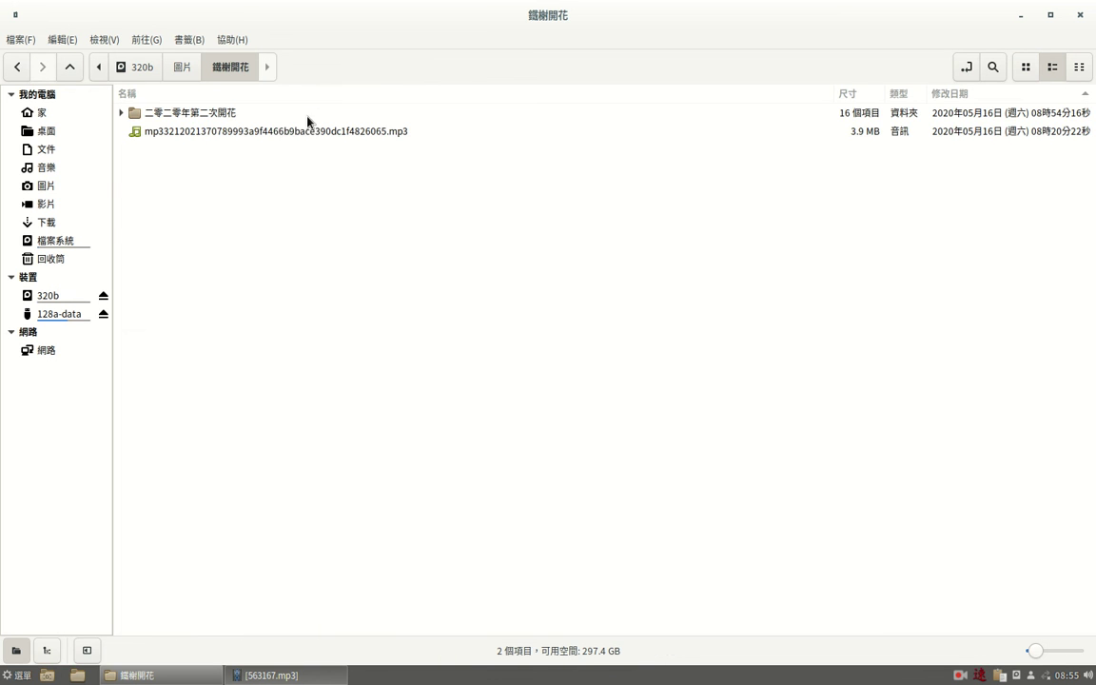
pyautogui.click(237, 130)
pyautogui.rightClick(241, 134)
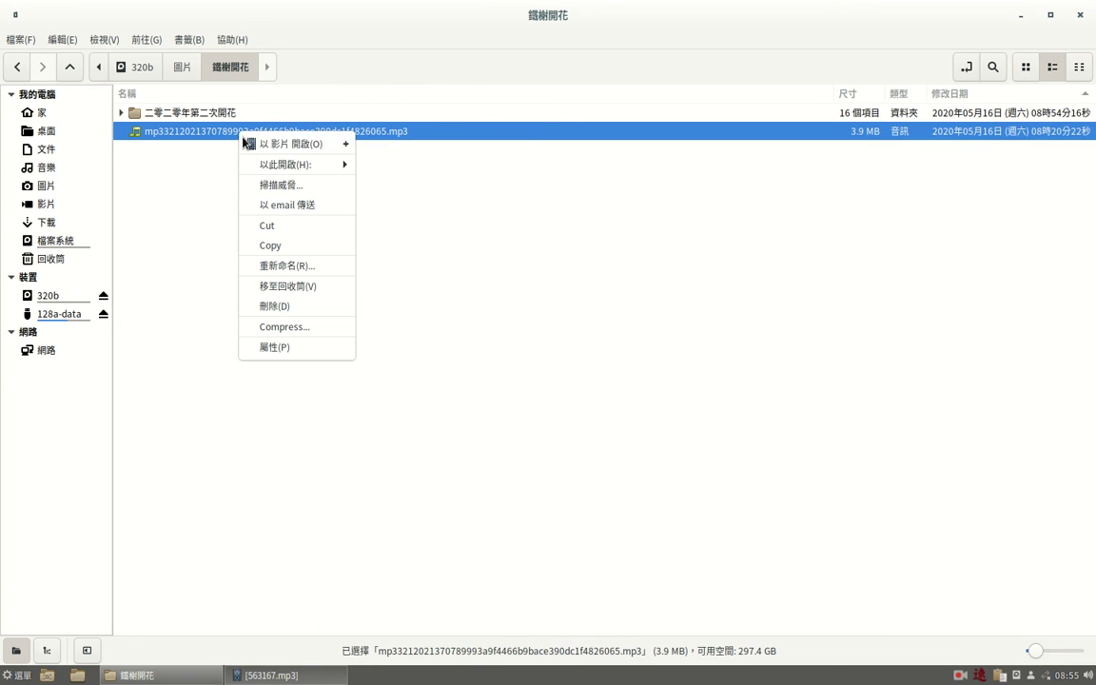
pyautogui.click(277, 227)
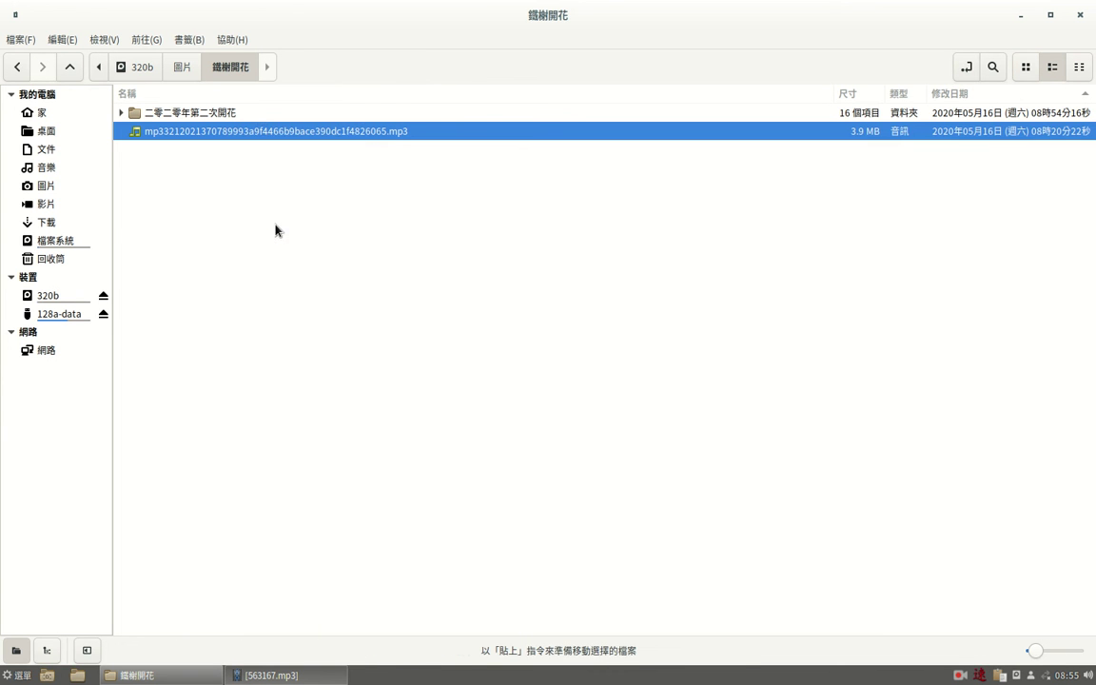
pyautogui.click(183, 70)
pyautogui.click(185, 124)
pyautogui.doubleClick(185, 124)
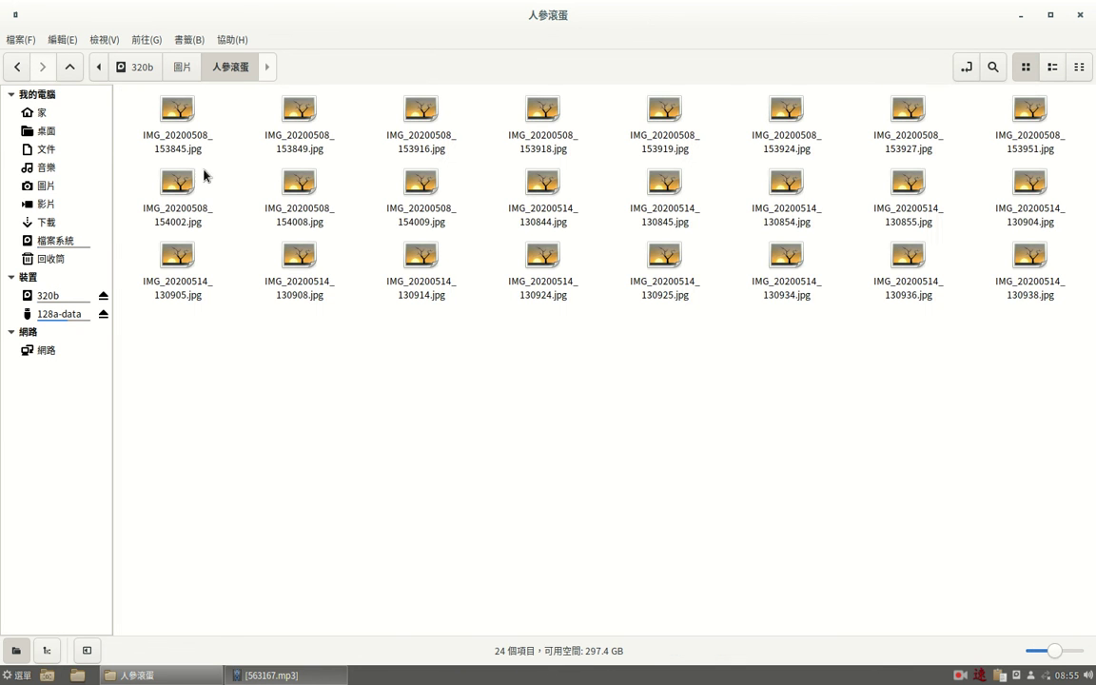
pyautogui.rightClick(247, 335)
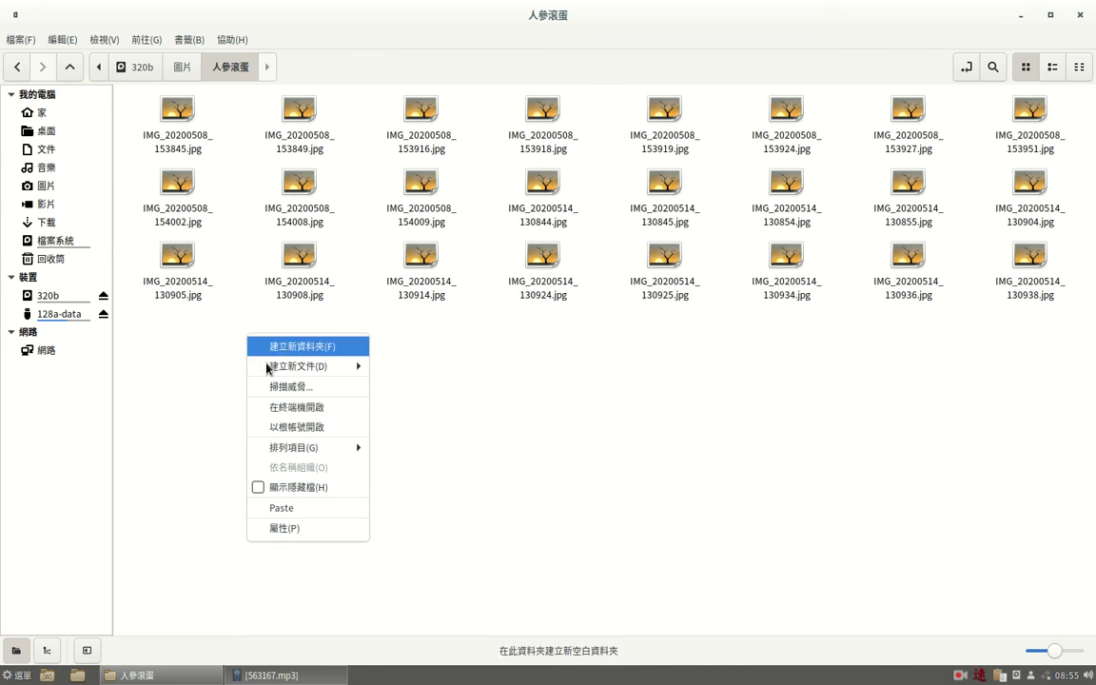
pyautogui.click(295, 507)
# Return to the 鐵榭開花 folder and create a new folder beside 二零二零年第二次開花.
pyautogui.click(186, 66)
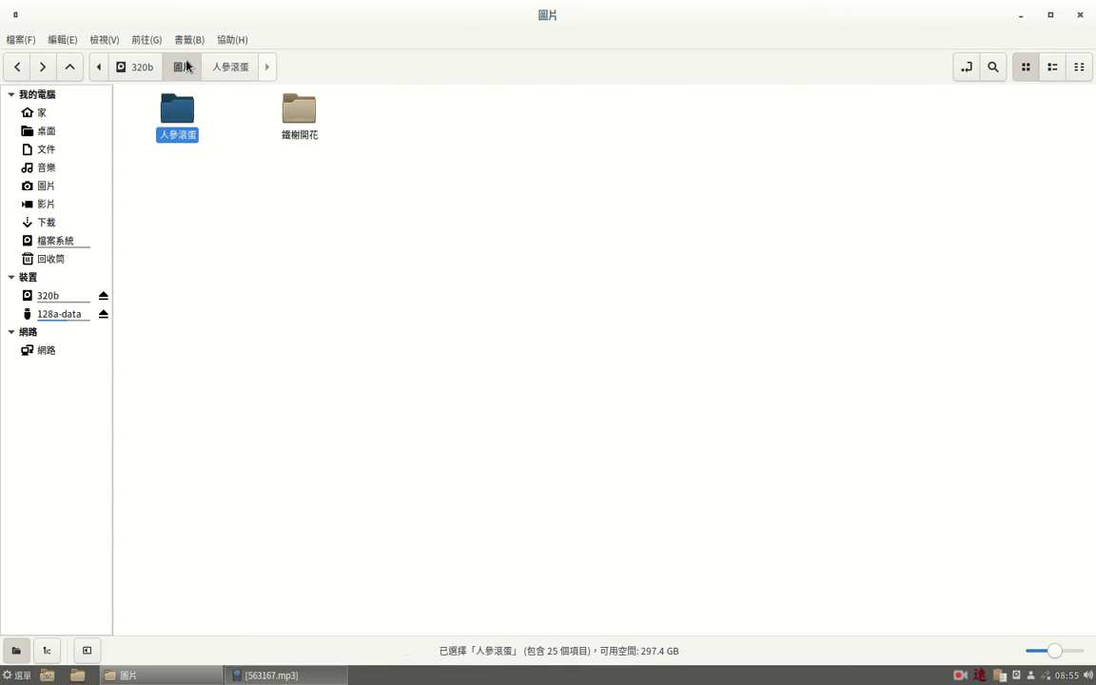
pyautogui.click(309, 121)
pyautogui.doubleClick(308, 121)
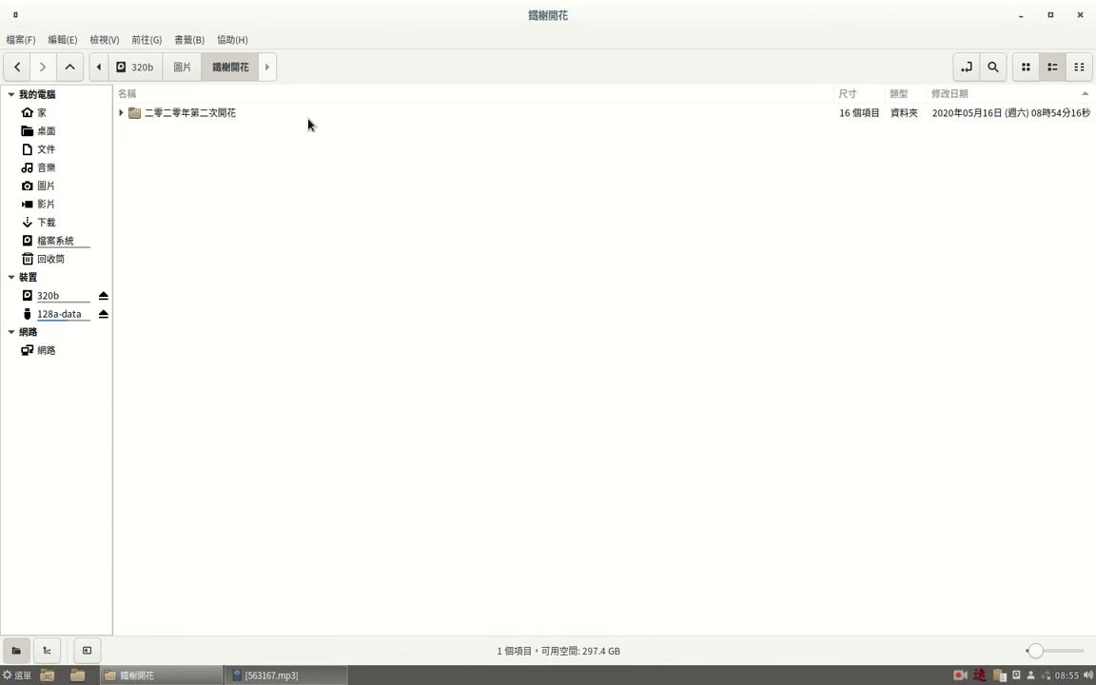
pyautogui.rightClick(177, 181)
pyautogui.click(211, 185)
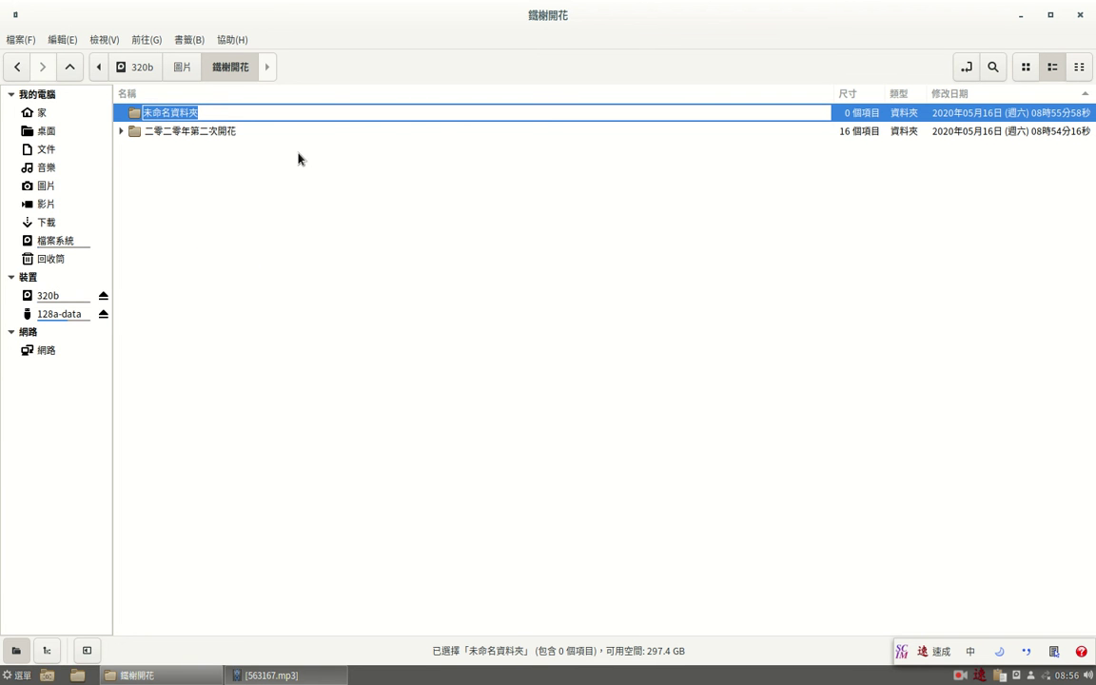
pyautogui.write('人')
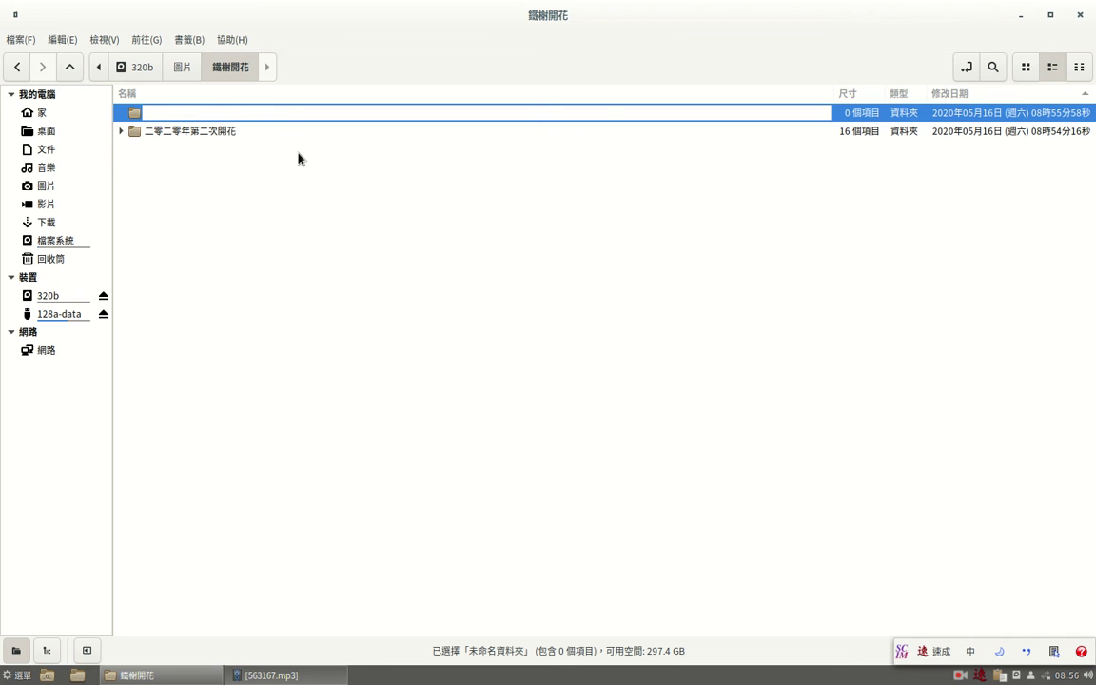
pyautogui.write('hh')
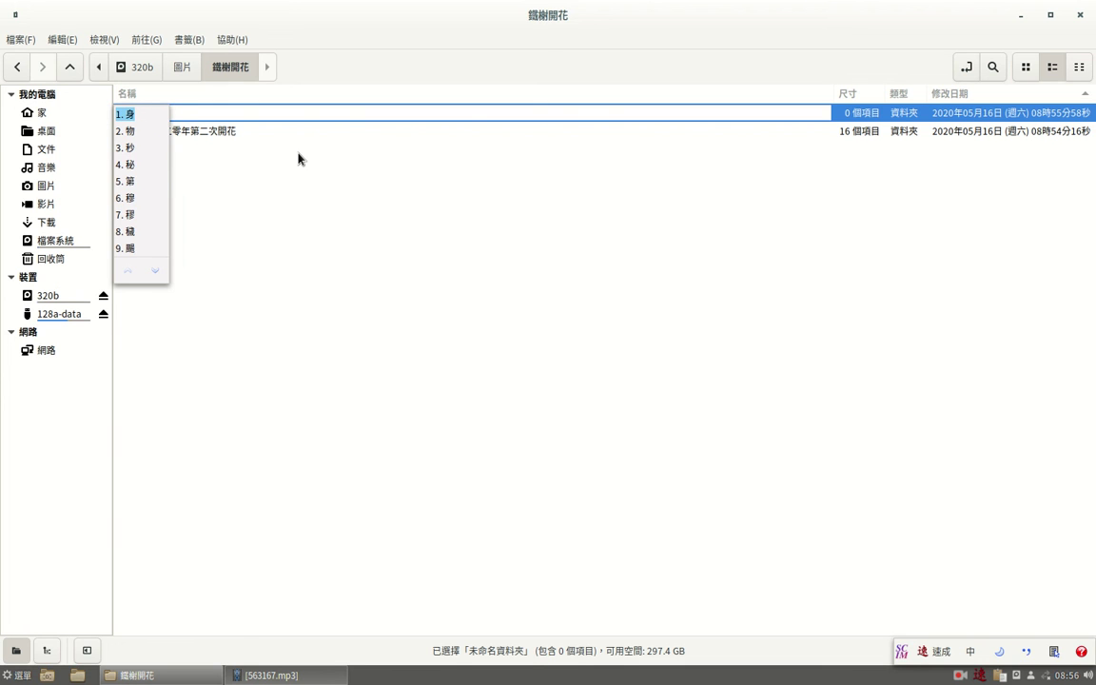
pyautogui.write('5')
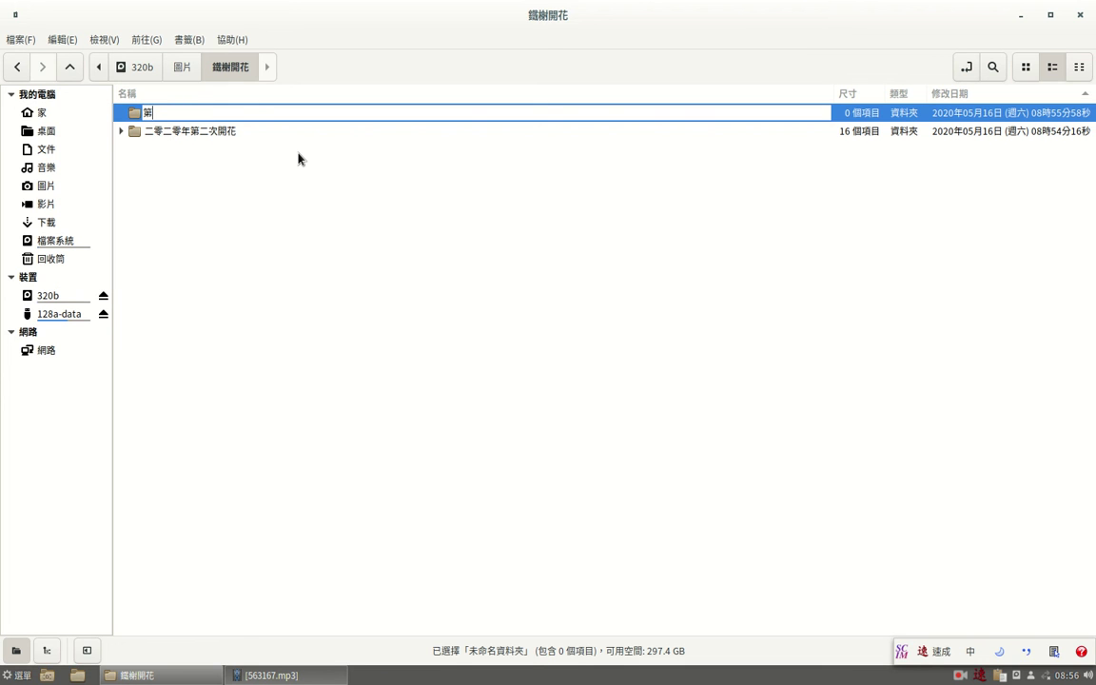
pyautogui.write('m1io2at')
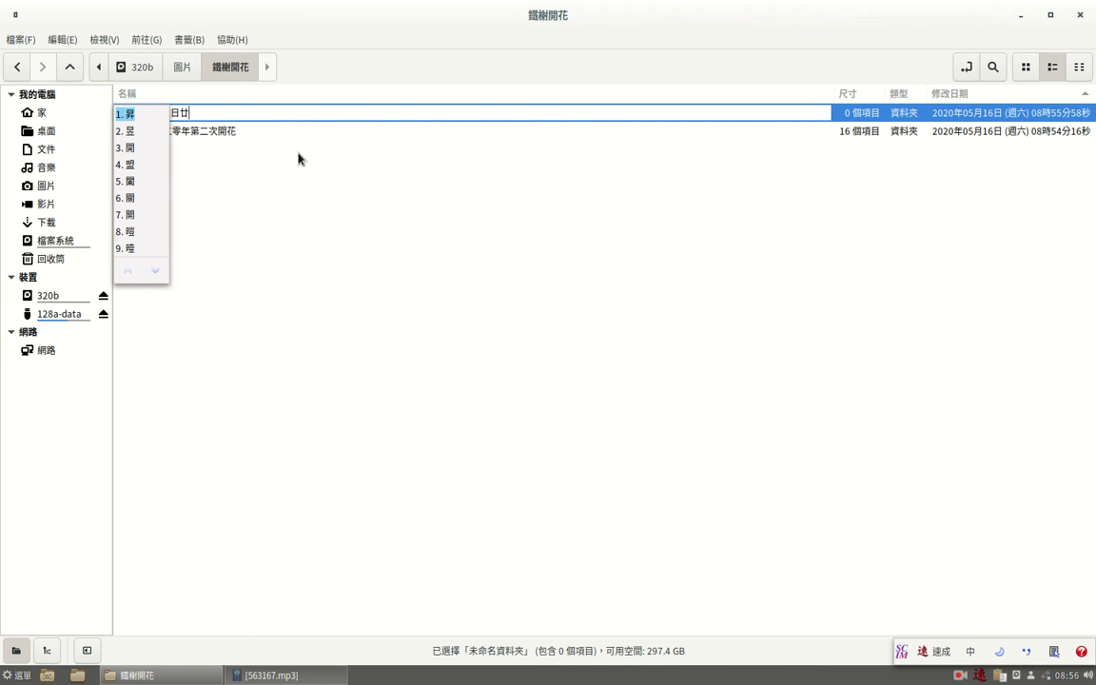
pyautogui.write('3a')
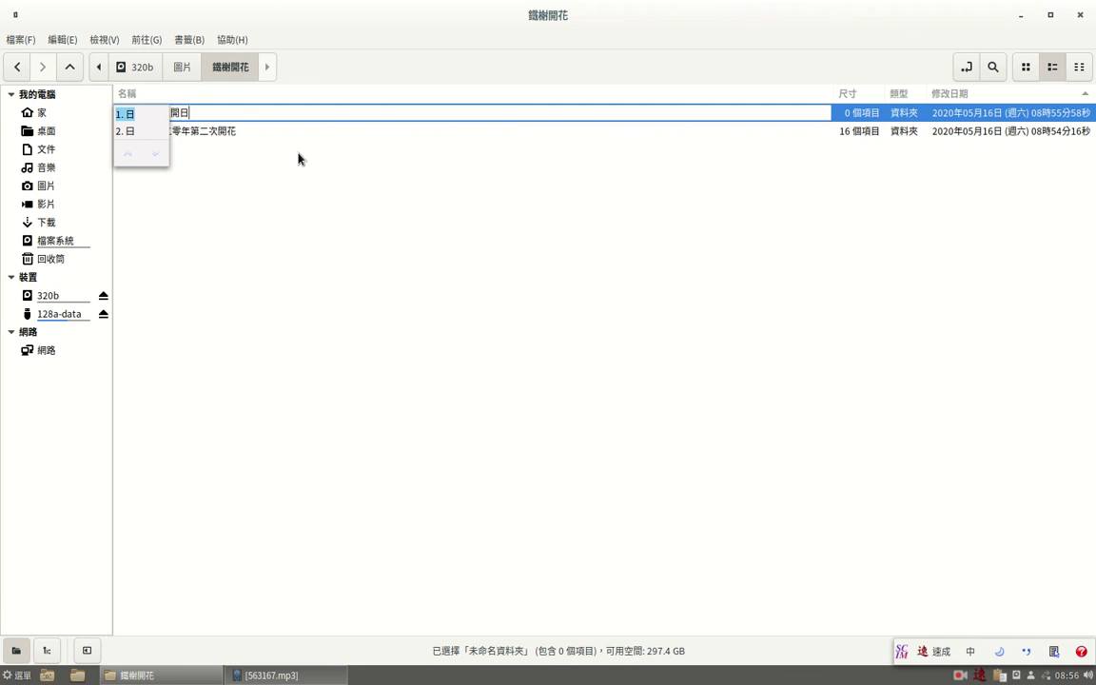
pyautogui.press('Escape')
pyautogui.press('Escape')
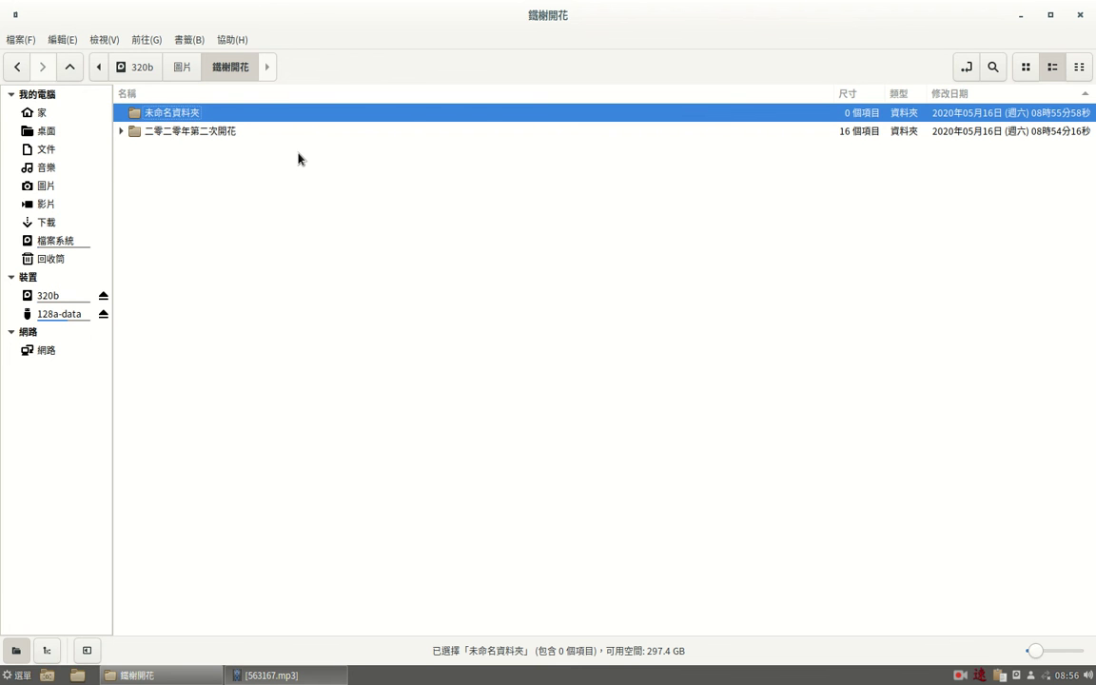
# Rename the new unnamed folder inside 鐵榭開花 as 第一次開花 through its properties and close them.
pyautogui.rightClick(295, 125)
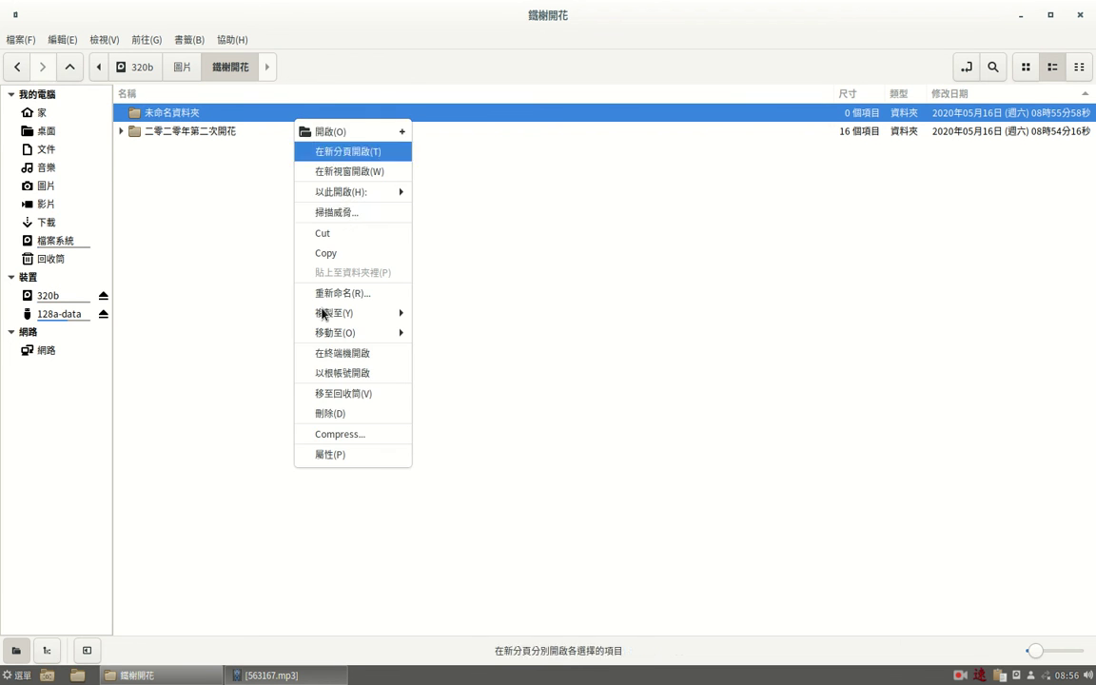
pyautogui.click(364, 453)
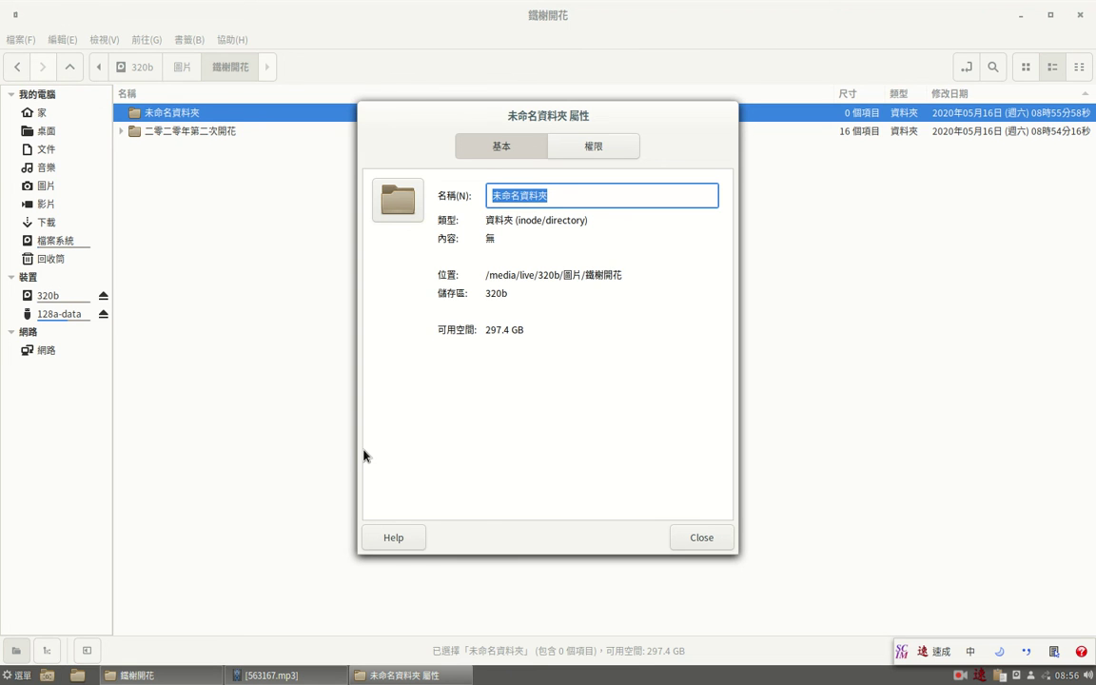
pyautogui.write('hh')
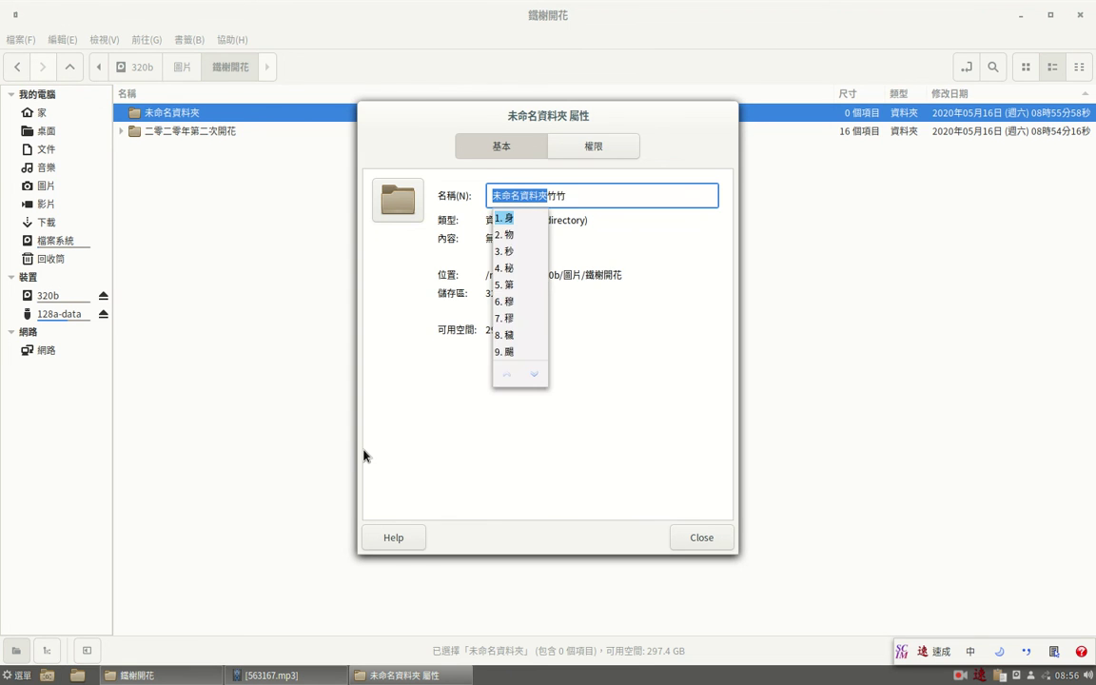
pyautogui.write('5m')
pyautogui.press('space')
pyautogui.write('io')
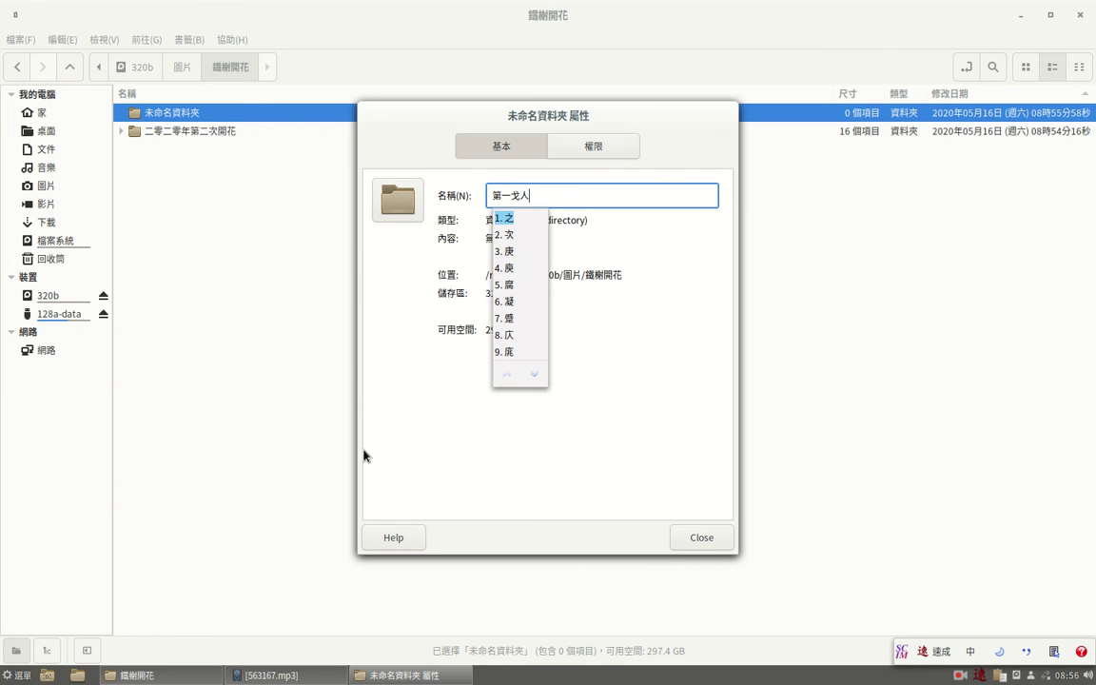
pyautogui.write('2at')
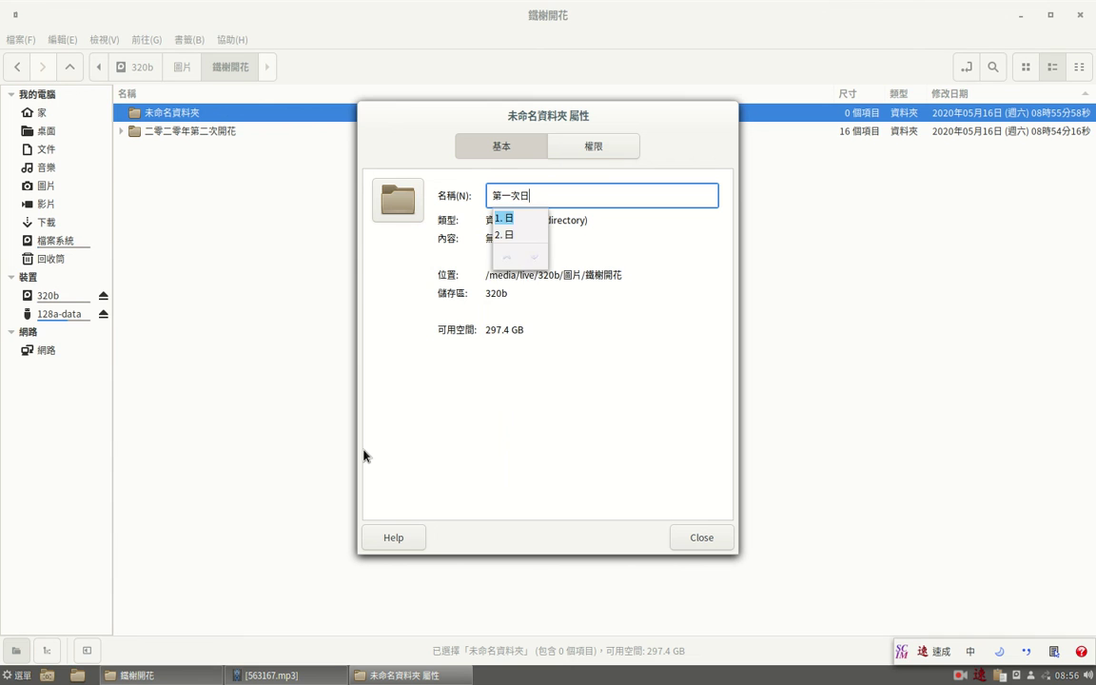
pyautogui.write('3')
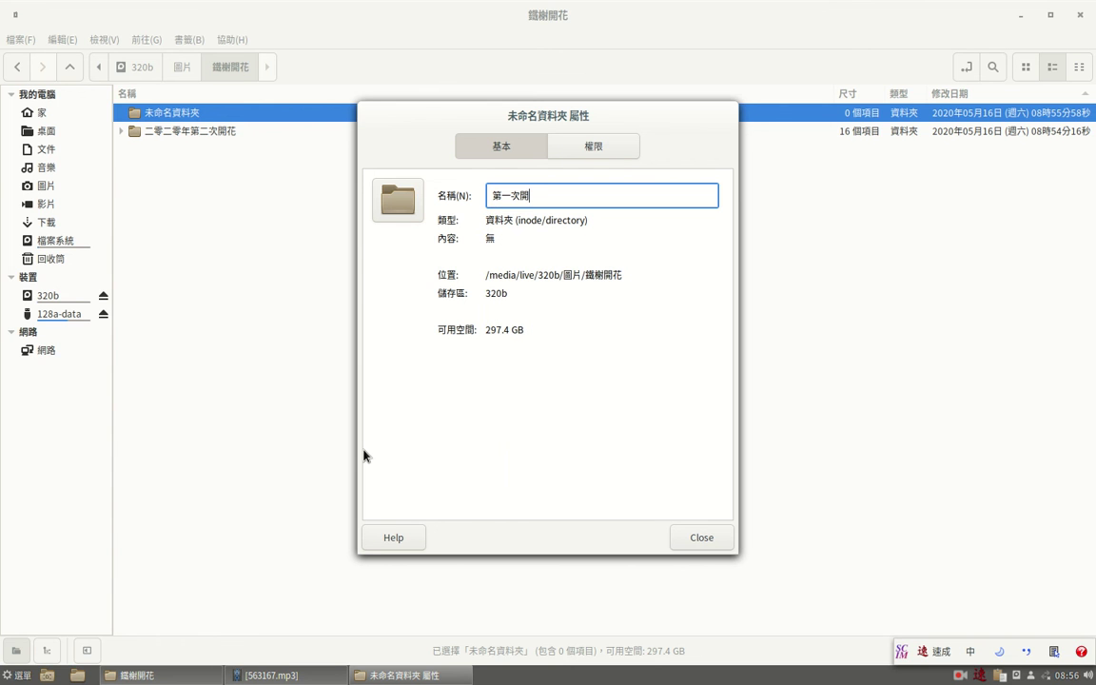
pyautogui.write('tp')
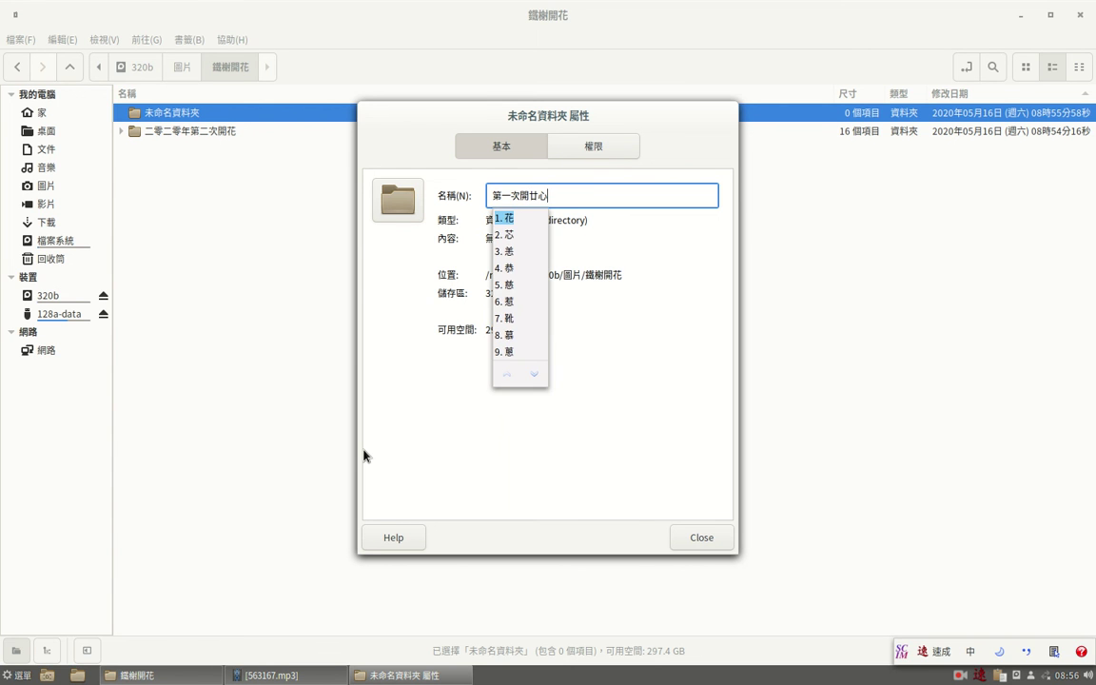
pyautogui.press('space')
pyautogui.press('Left')
pyautogui.press('Left')
pyautogui.press('Left')
pyautogui.press('Left')
pyautogui.press('Left')
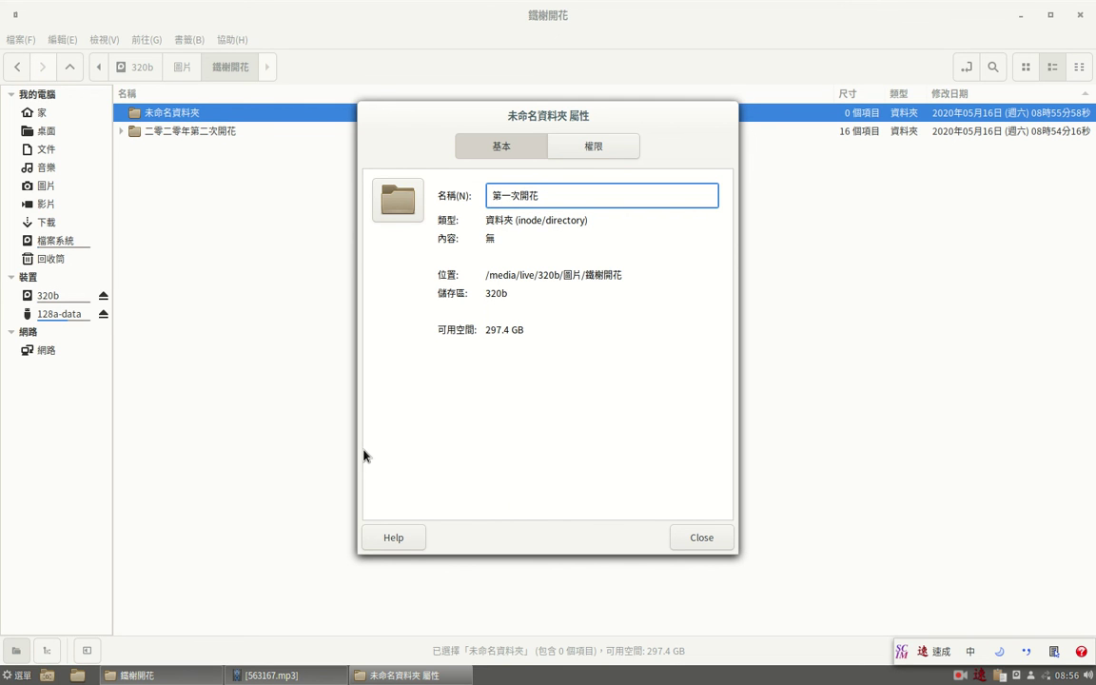
pyautogui.click(703, 538)
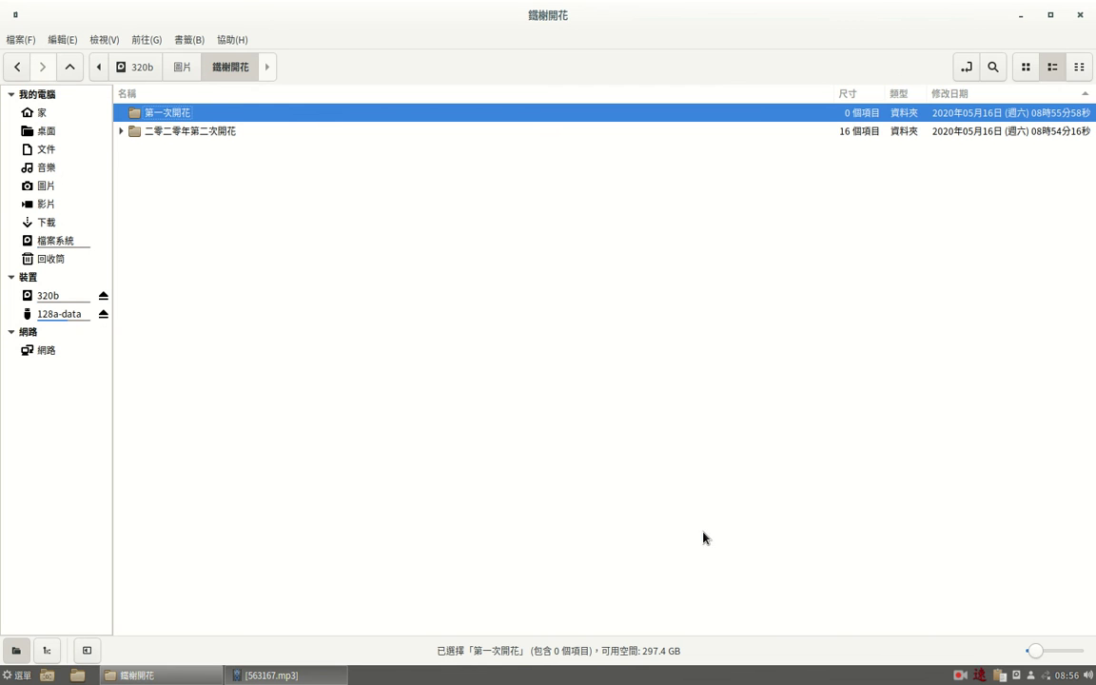
pyautogui.click(265, 177)
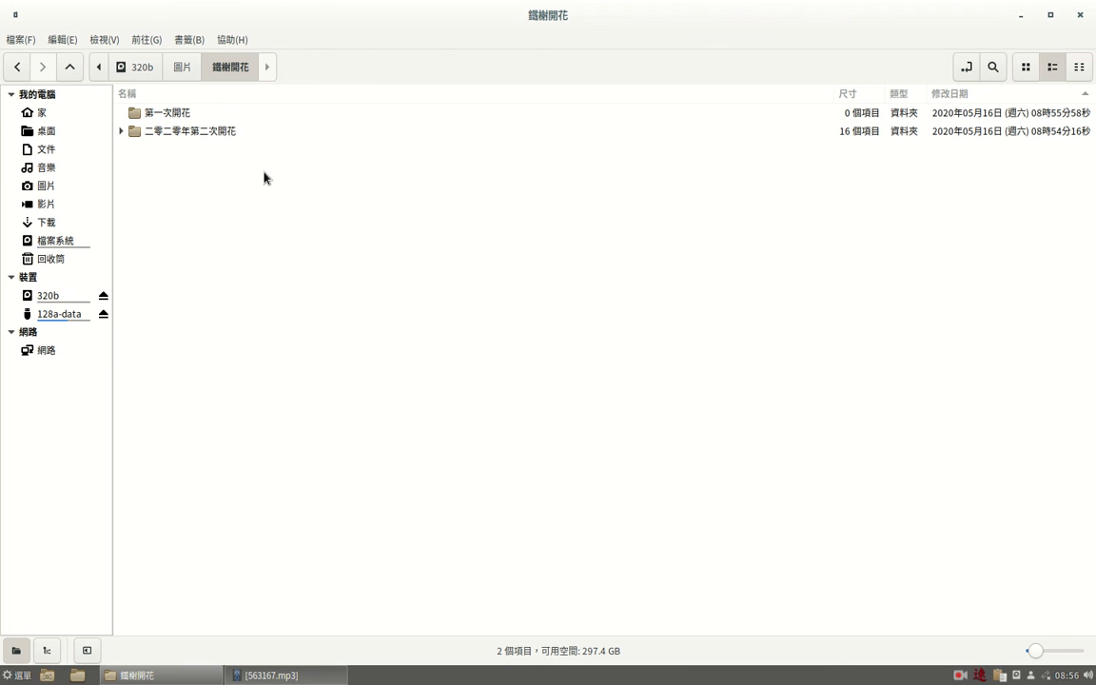
# Open the 二零二零年第二次開花 folder and check the photos, videos and audio file in it.
pyautogui.click(144, 108)
pyautogui.doubleClick(142, 131)
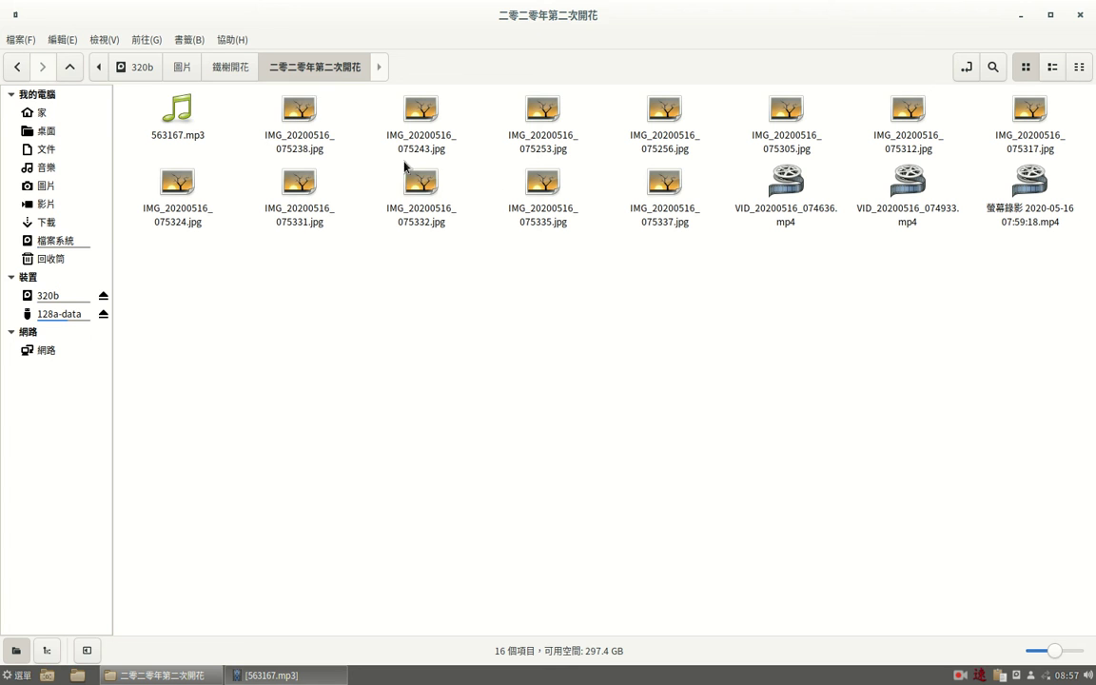
pyautogui.click(182, 123)
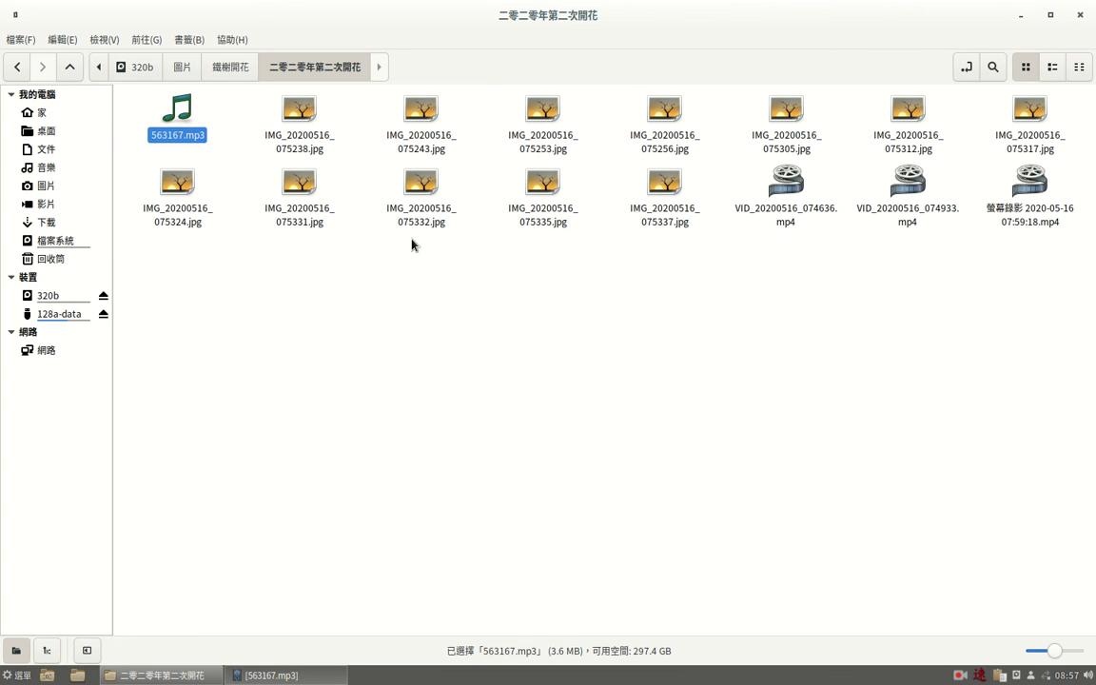
pyautogui.click(526, 265)
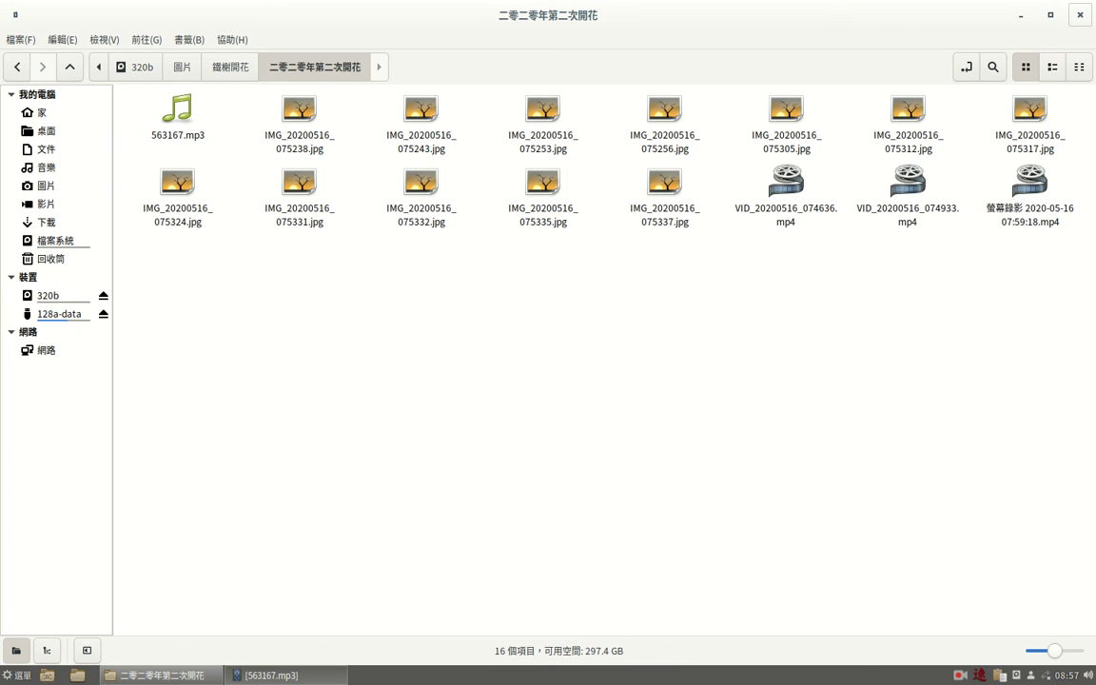
# Go back up to 圖片, open the 人參滾蛋 folder and play its long-named mp3 file.
pyautogui.click(230, 68)
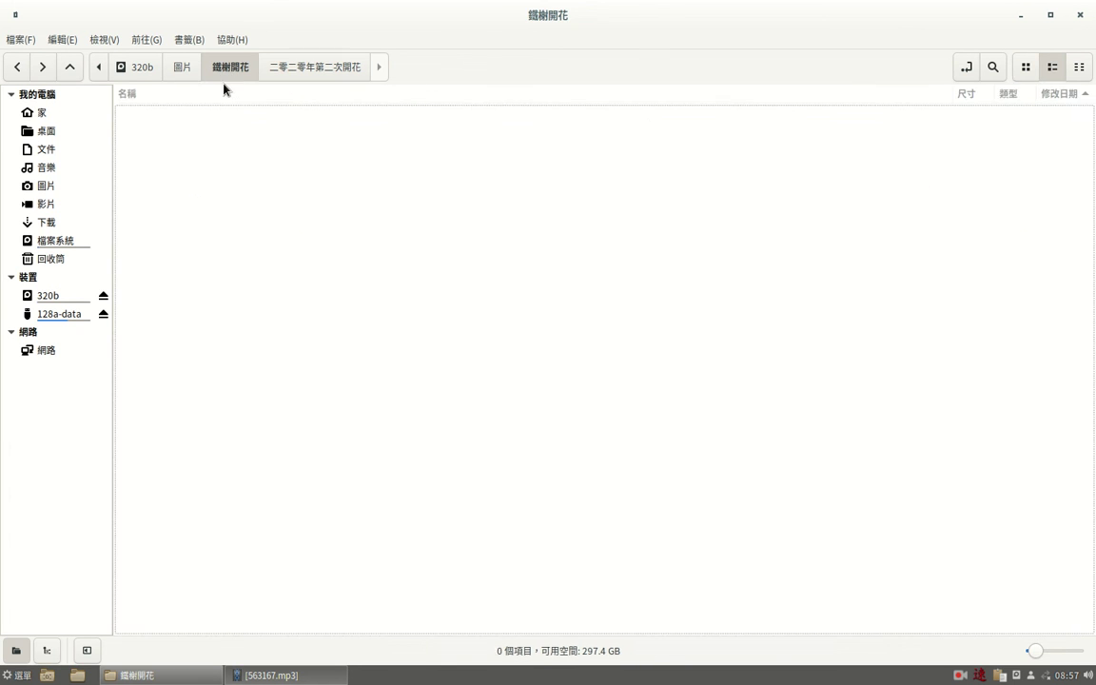
pyautogui.click(190, 73)
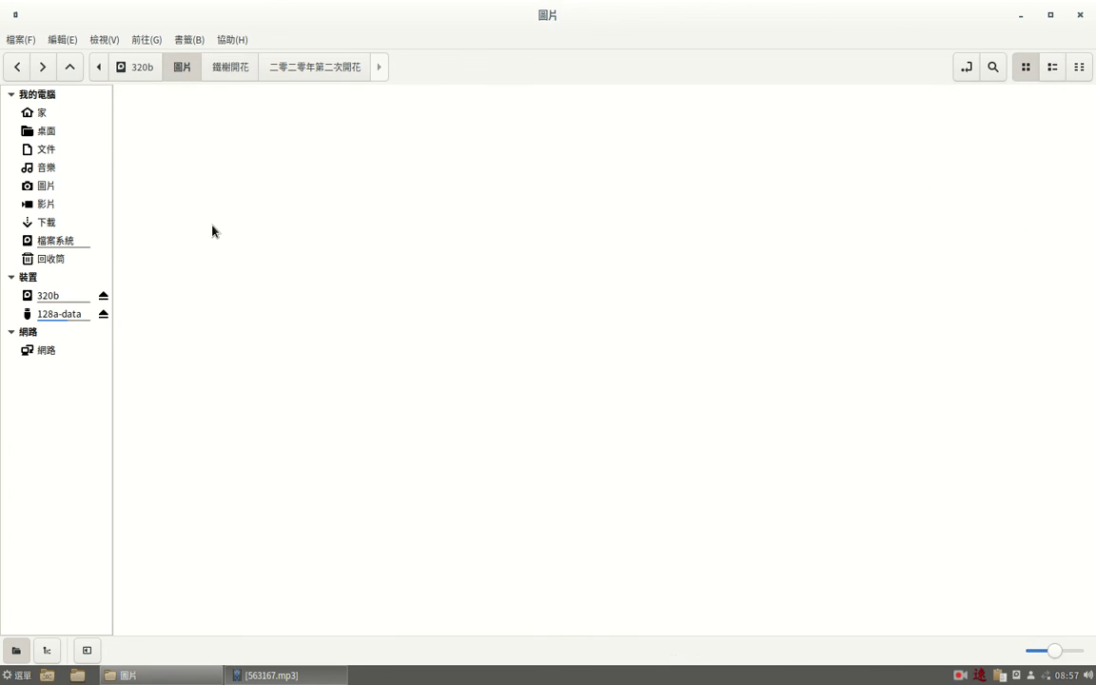
pyautogui.doubleClick(172, 124)
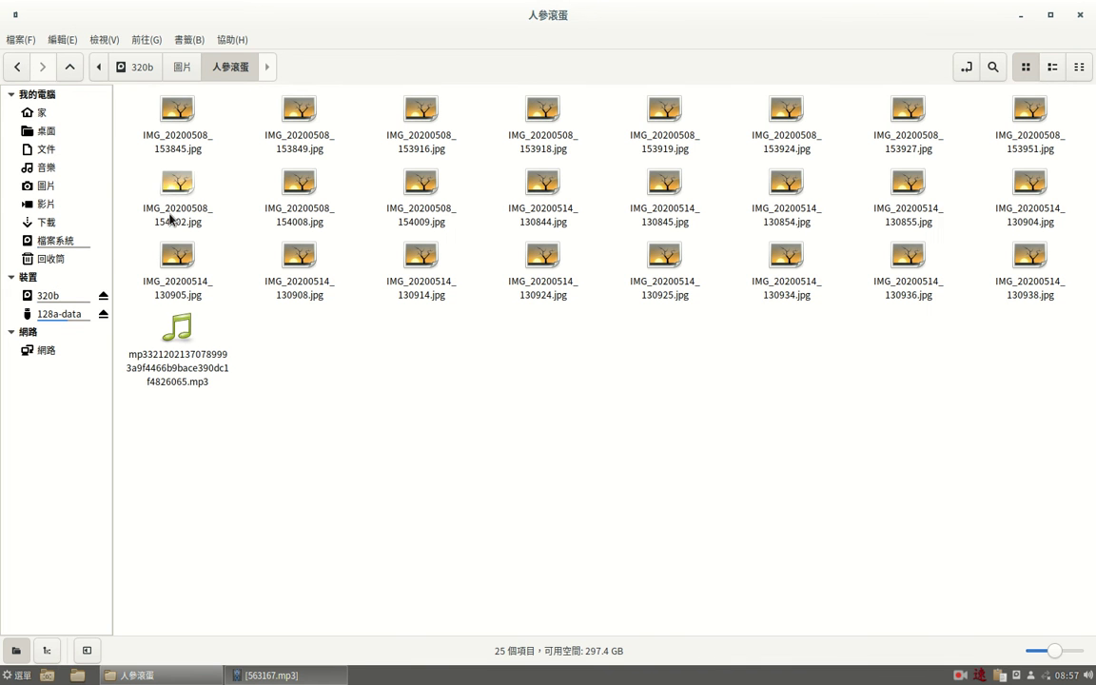
pyautogui.doubleClick(175, 358)
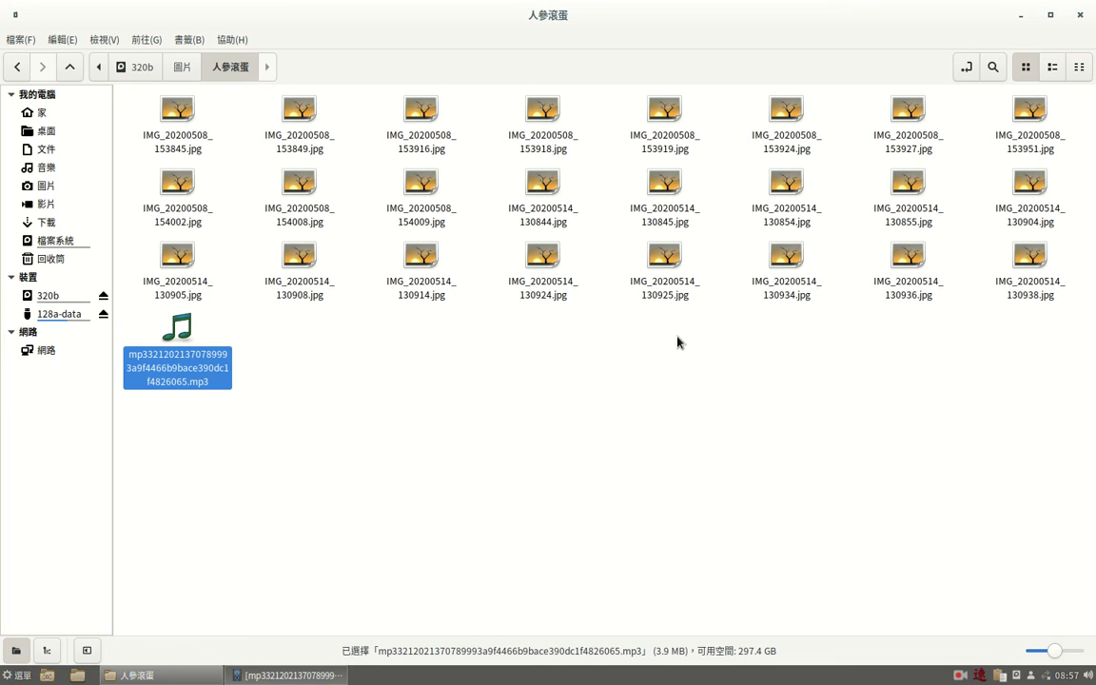
# Close the 人參滾蛋 folder window to get back to the empty desktop.
pyautogui.click(1048, 17)
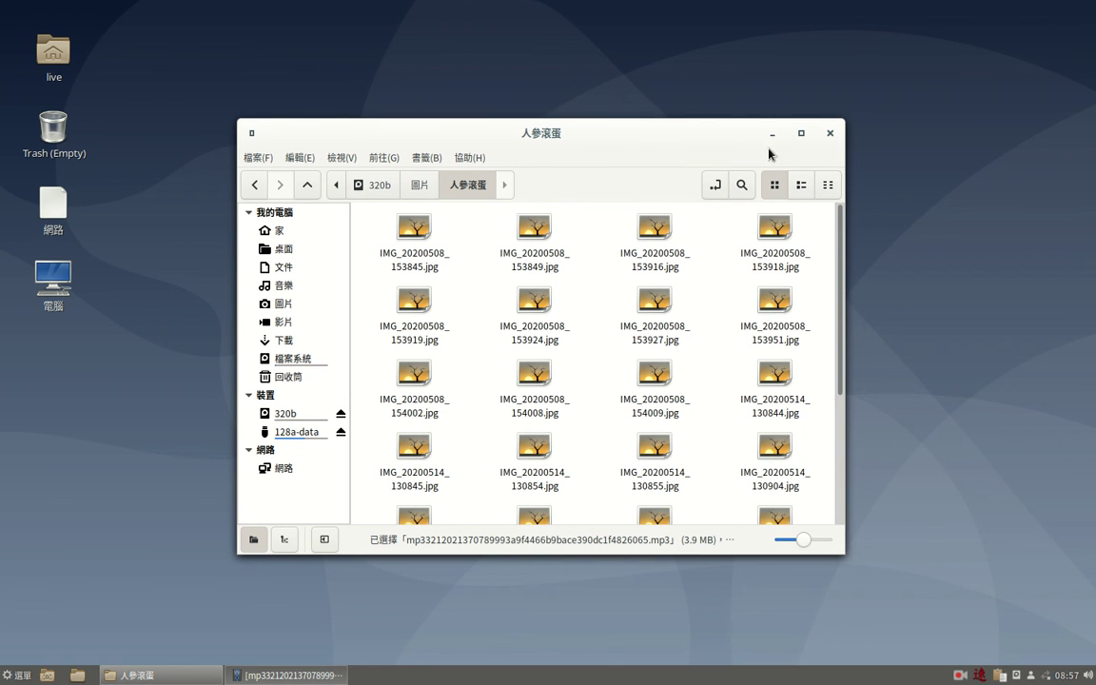
pyautogui.click(829, 134)
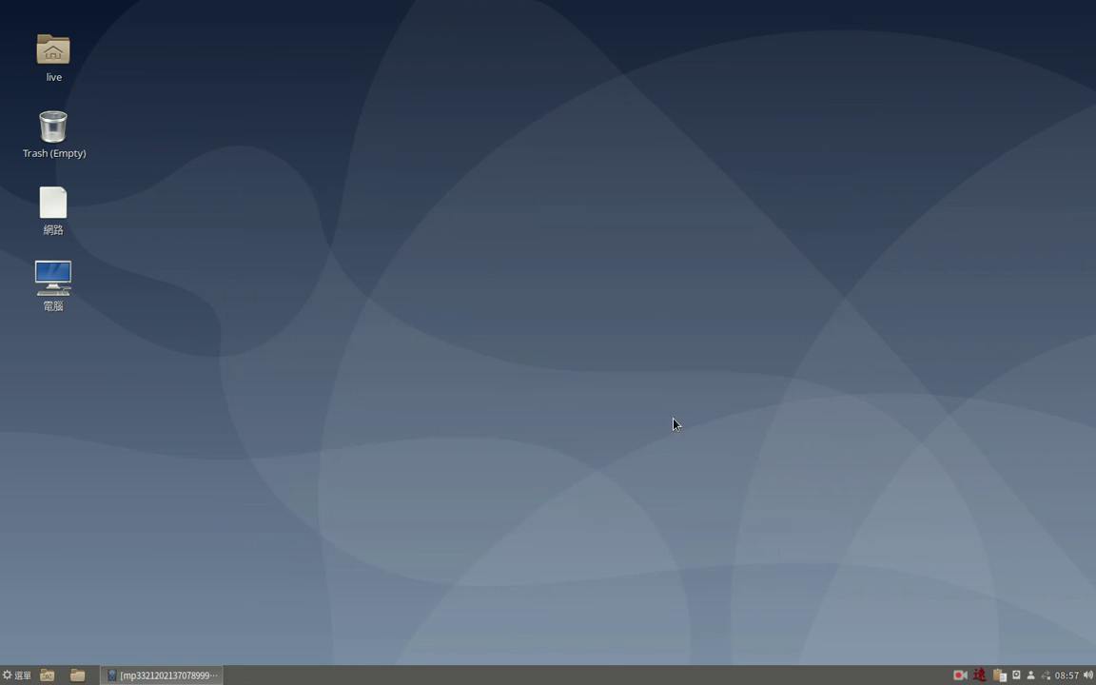
pyautogui.click(960, 676)
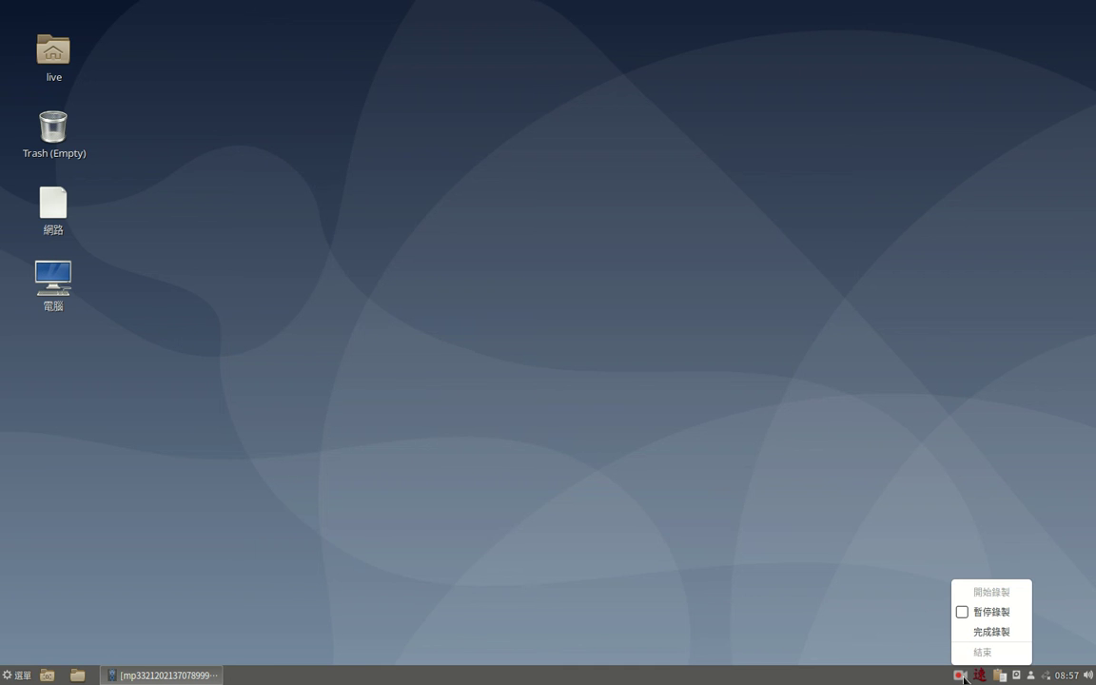
pyautogui.click(985, 633)
# Change the desktop background to the 冷與暖 image from the Backgrounds collection and close the background settings.
pyautogui.rightClick(454, 247)
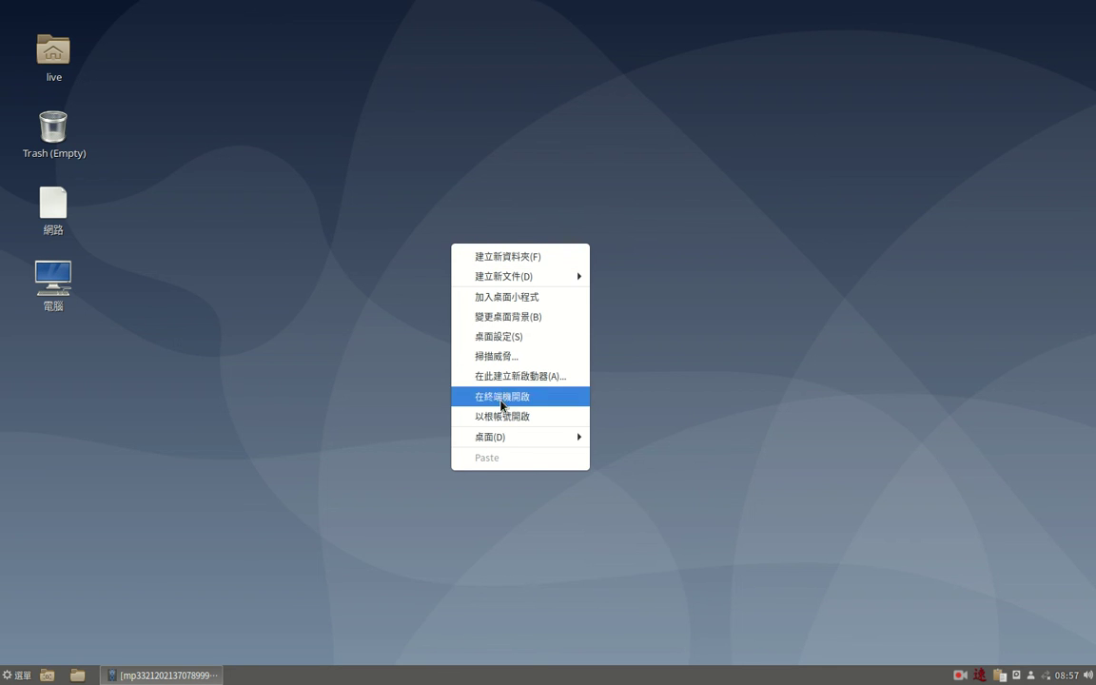
pyautogui.click(512, 326)
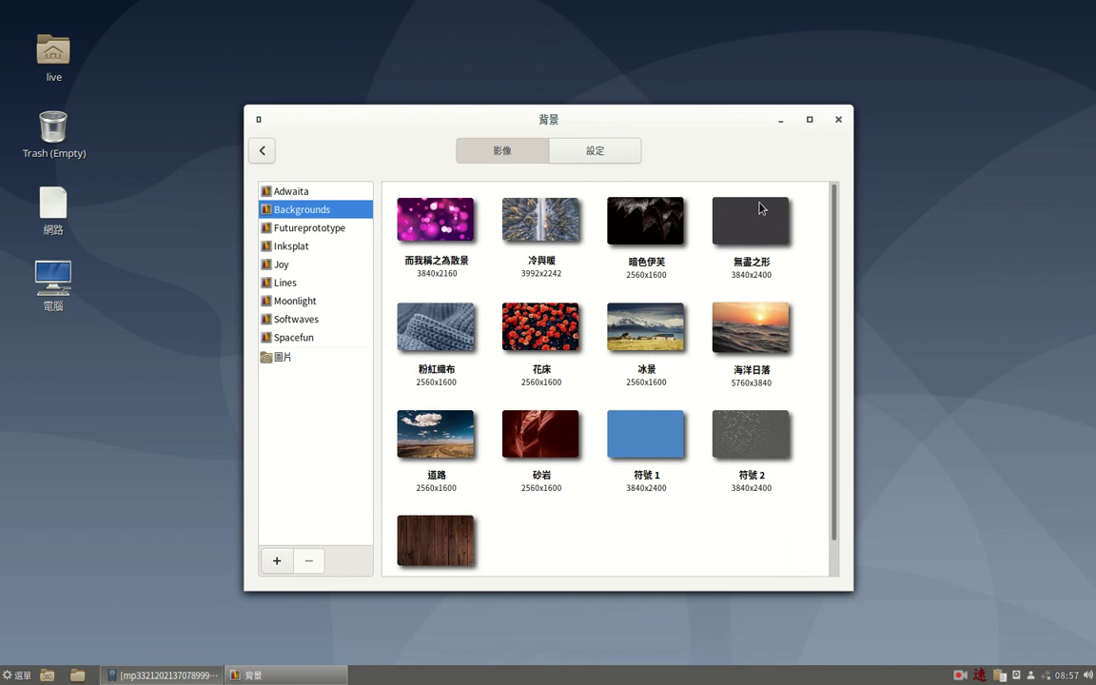
pyautogui.click(811, 120)
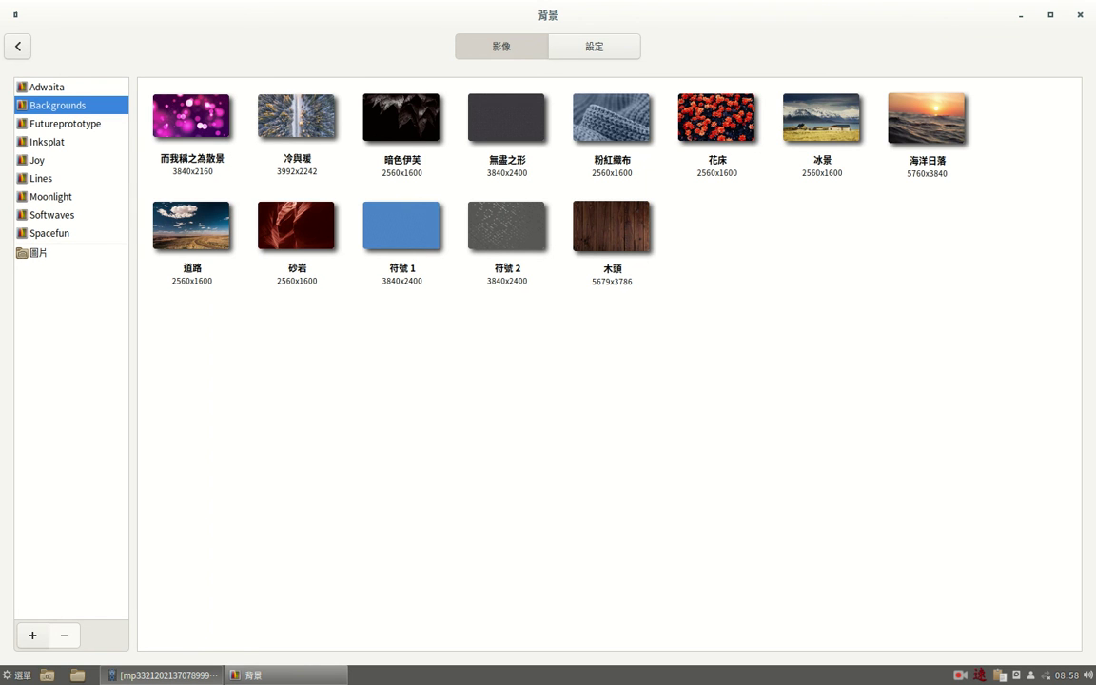
pyautogui.click(310, 133)
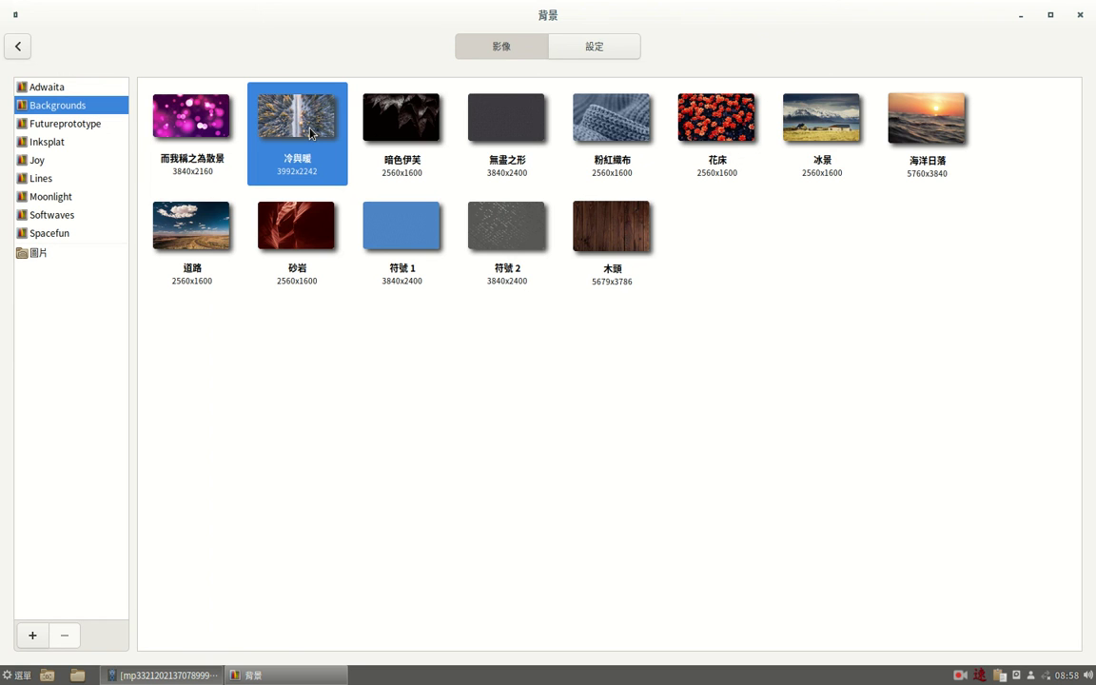
pyautogui.click(1020, 16)
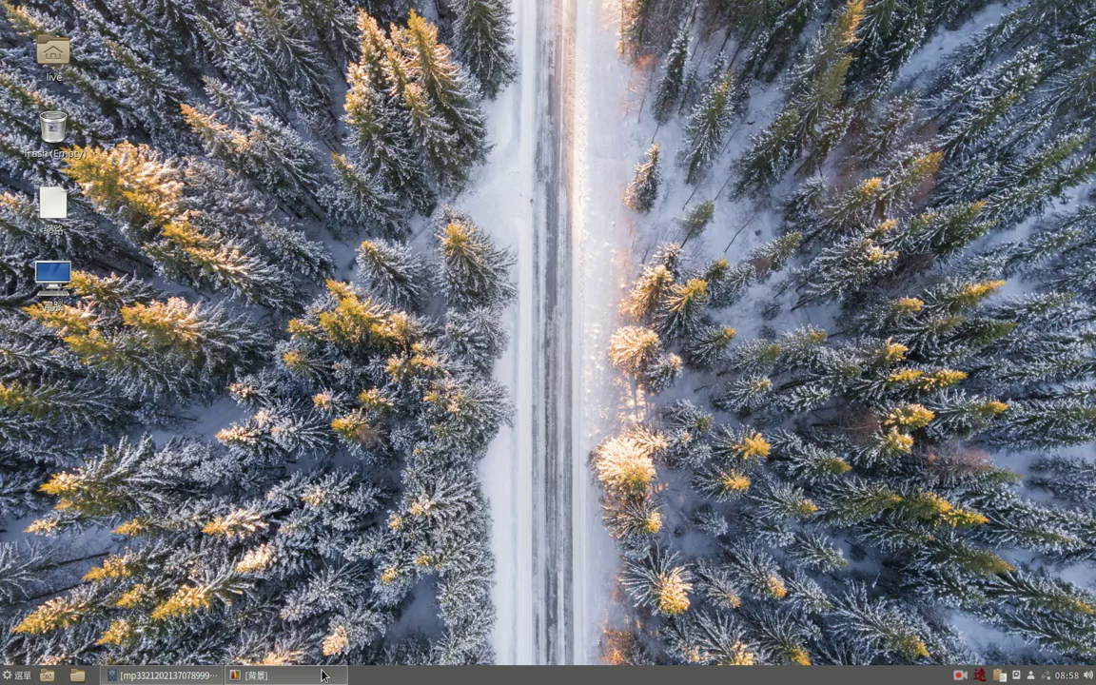
pyautogui.click(284, 675)
pyautogui.click(1079, 16)
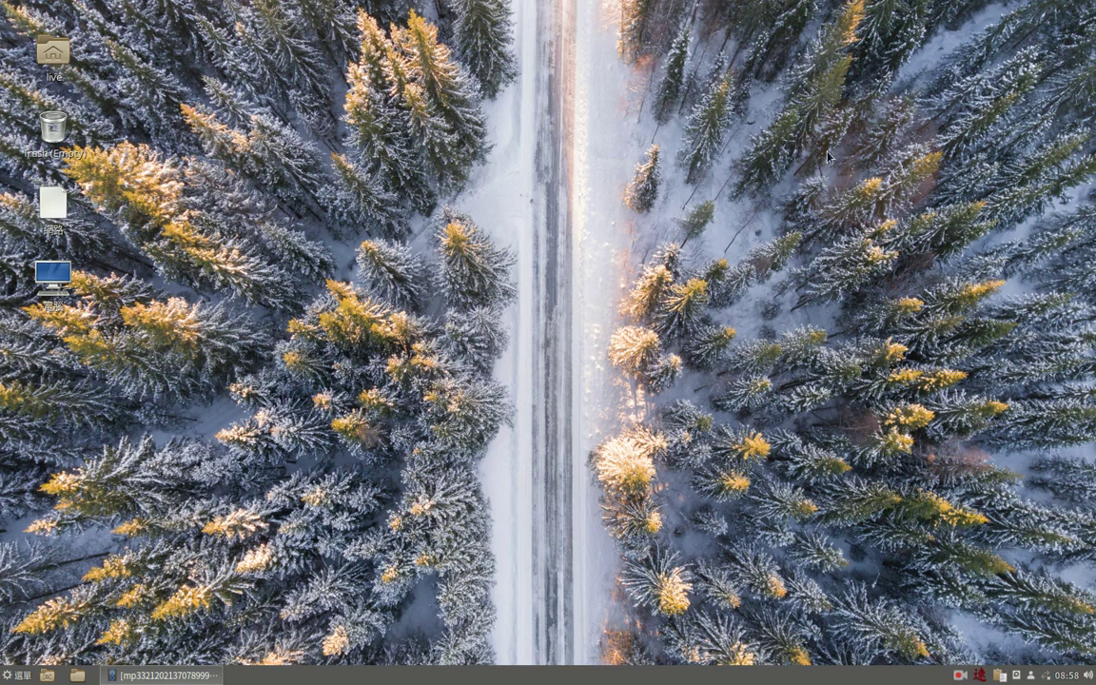
# Bring up the media player, lower its volume to mute and close it.
pyautogui.click(214, 672)
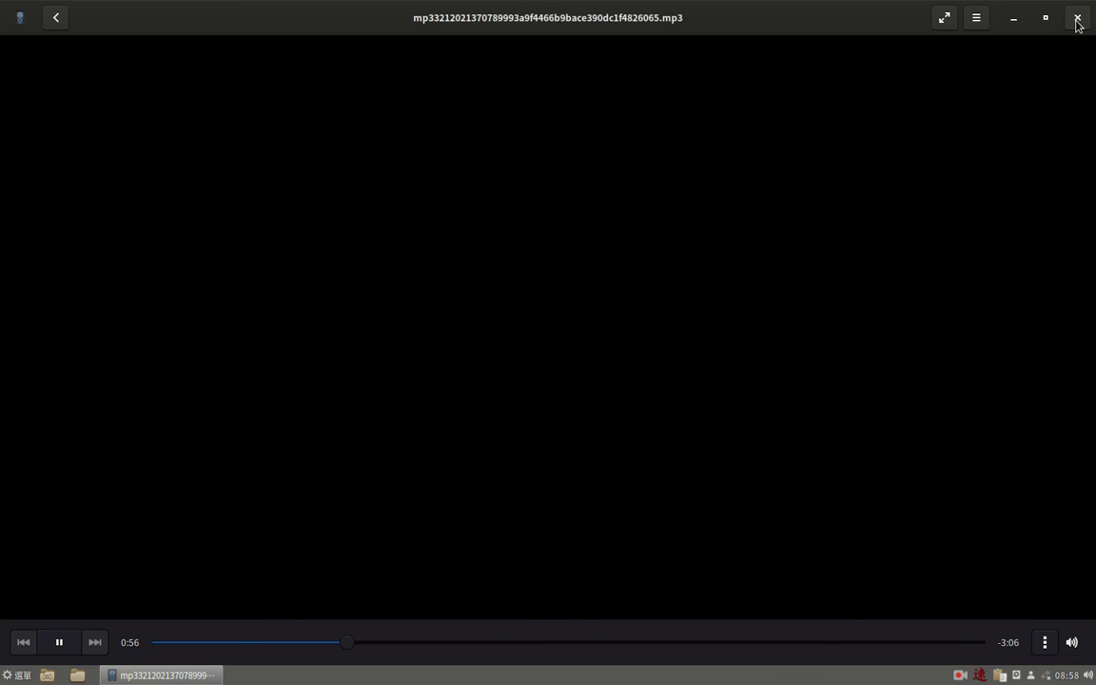
pyautogui.click(1071, 643)
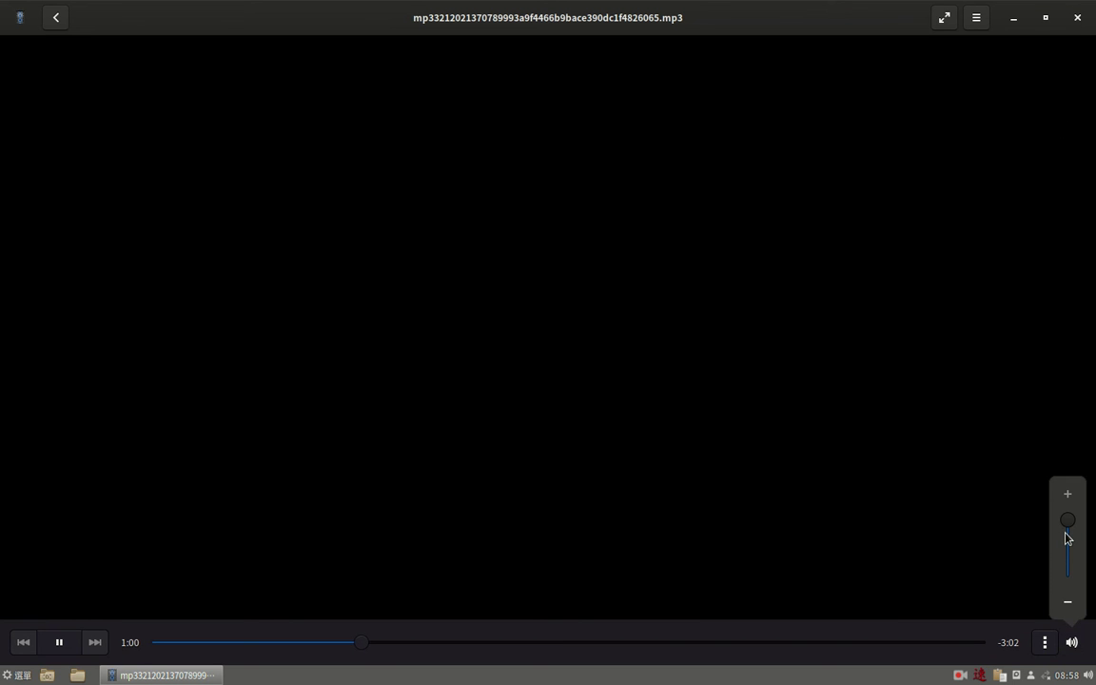
pyautogui.moveTo(1064, 535); pyautogui.dragTo(1070, 607)
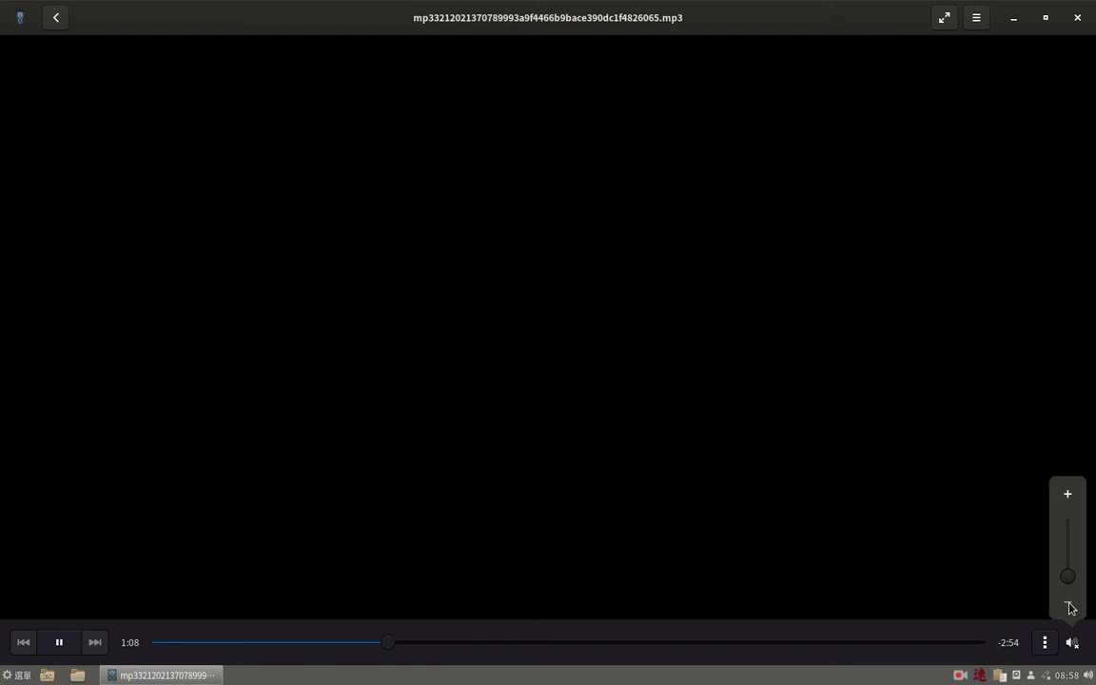
pyautogui.click(1028, 132)
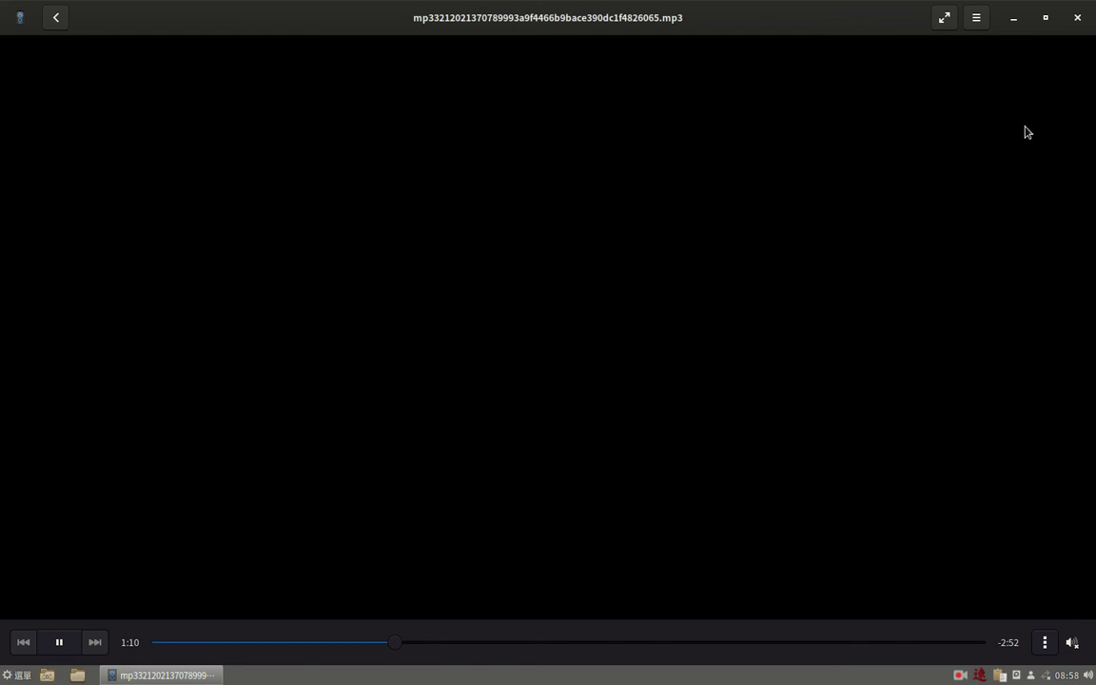
pyautogui.click(1077, 17)
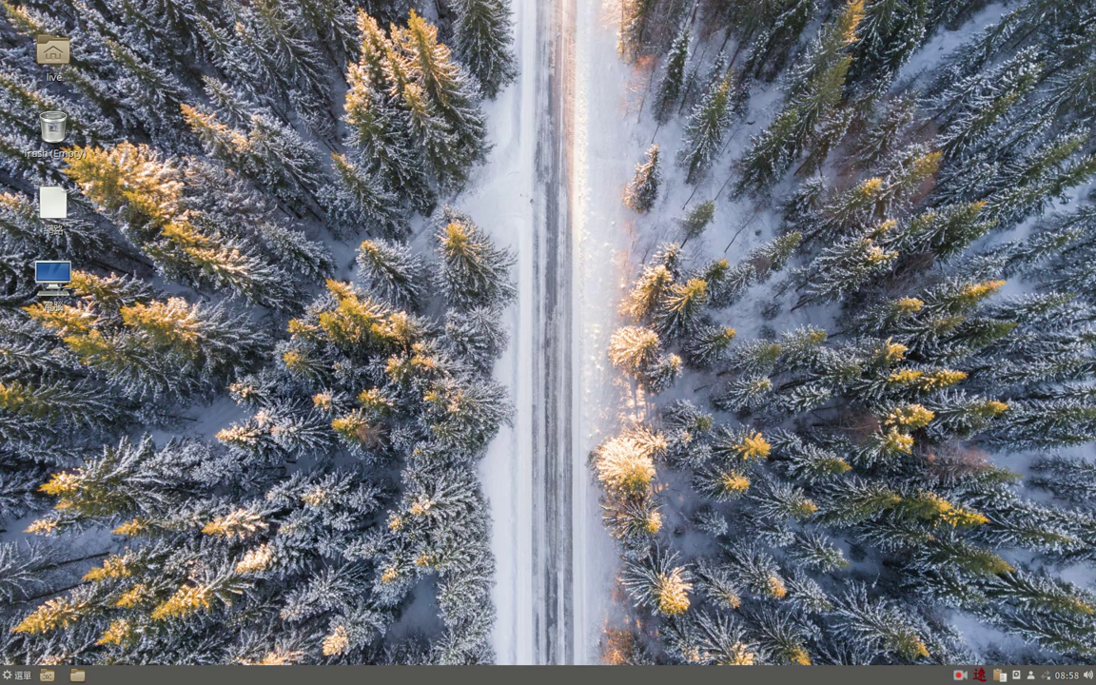